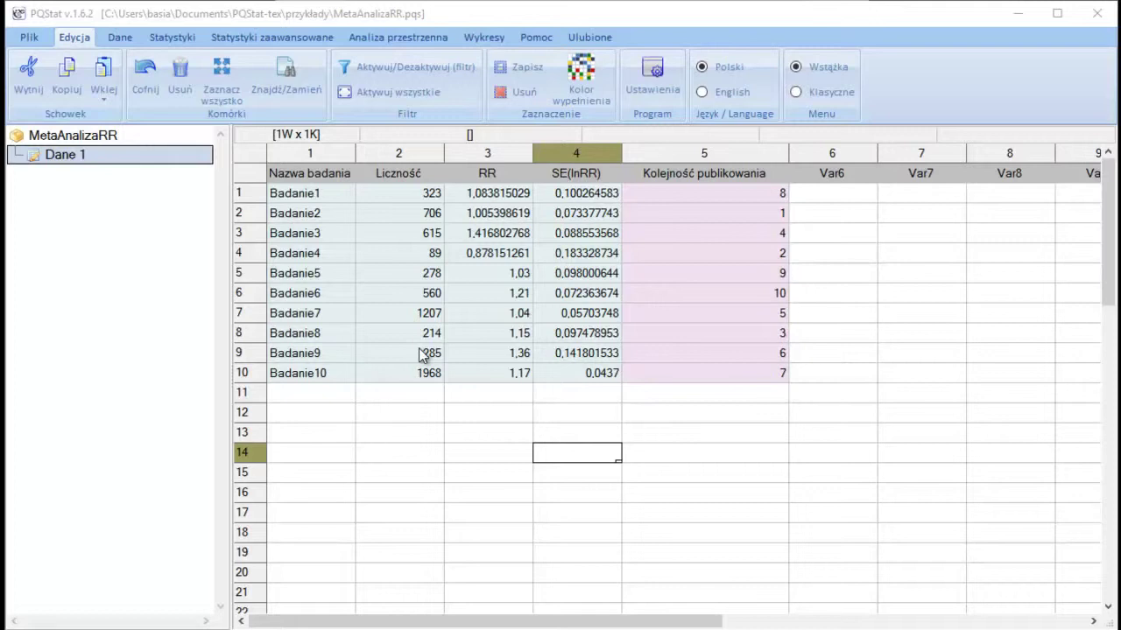
- Open the meta-analysis summary (Podsumowanie) setup and set the final effect to Relatywne ryzyko (RR)
{"action": "left_click", "coordinate": [326, 38]}
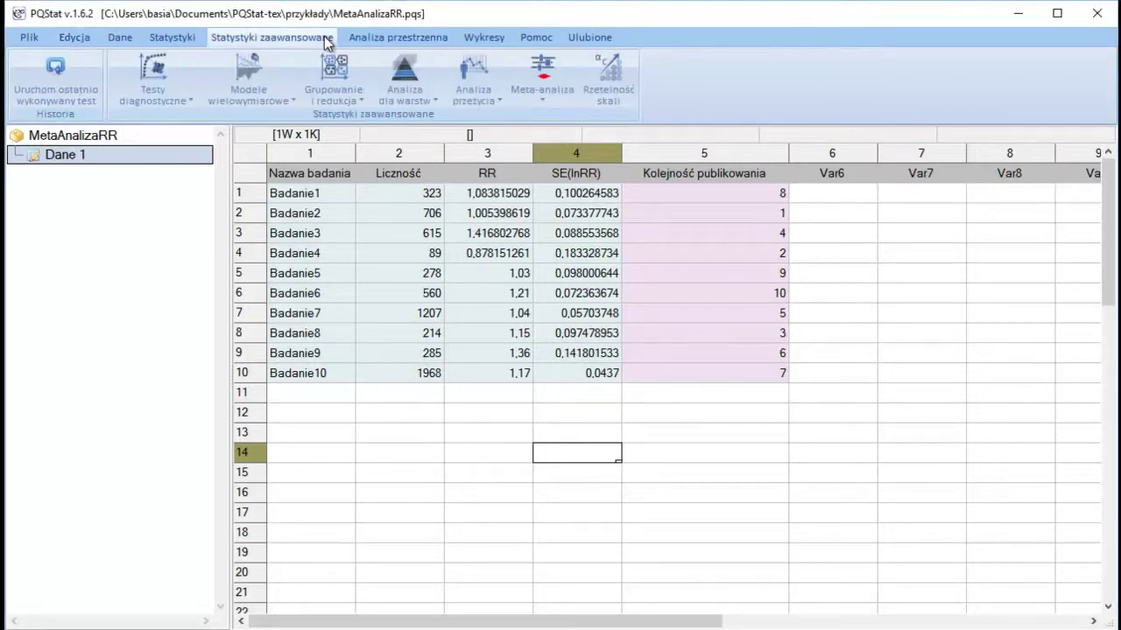
{"action": "left_click", "coordinate": [543, 70]}
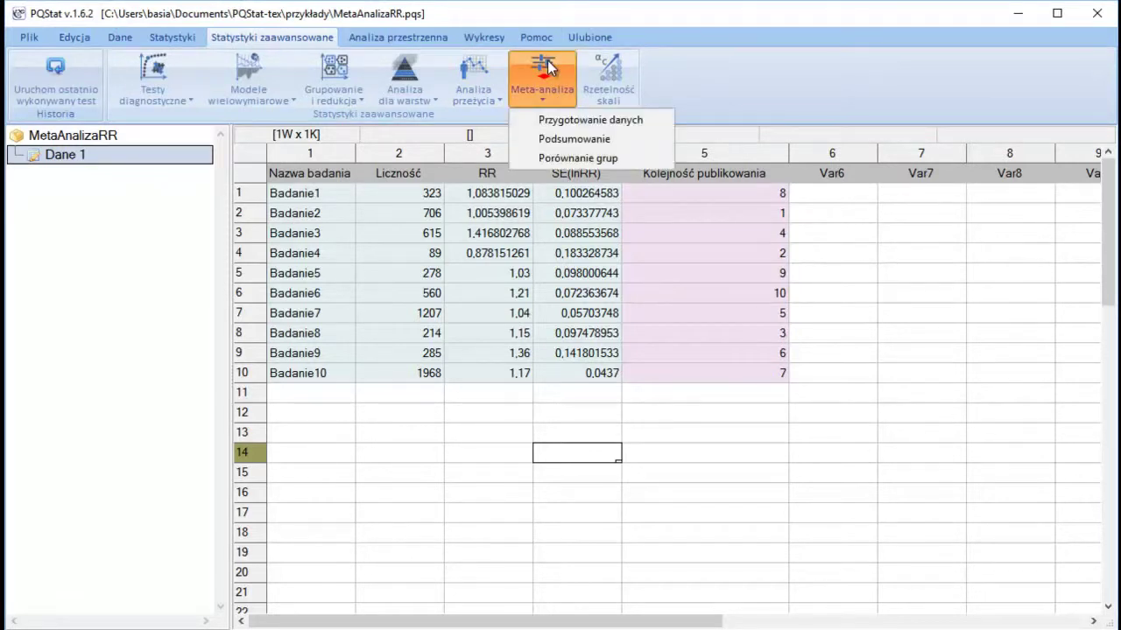
{"action": "left_click", "coordinate": [574, 139]}
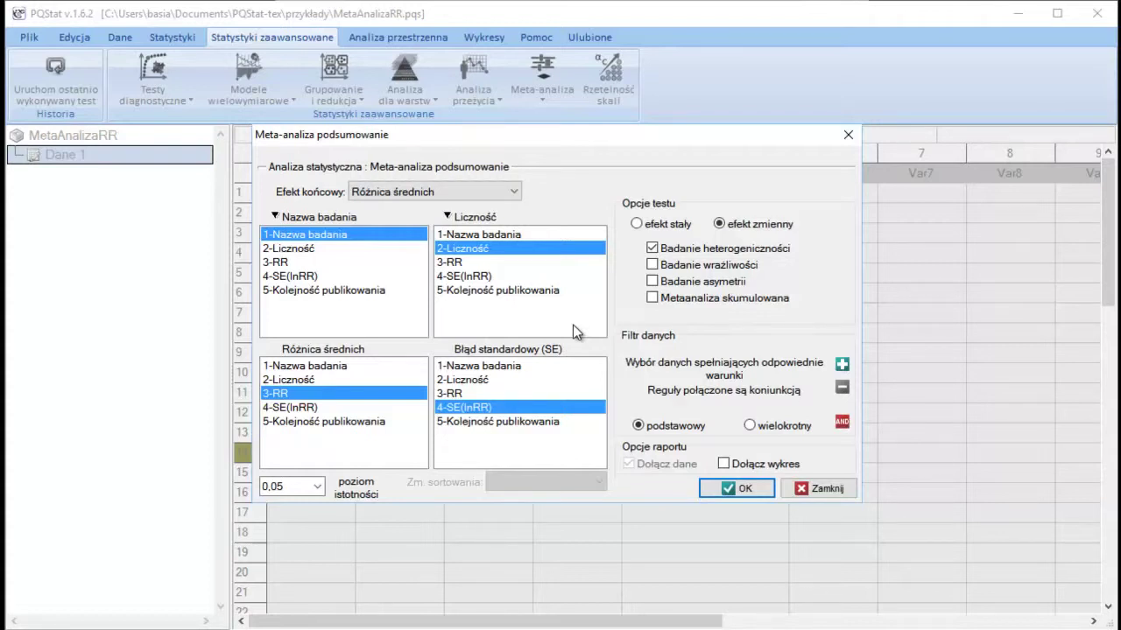
{"action": "left_click", "coordinate": [407, 198]}
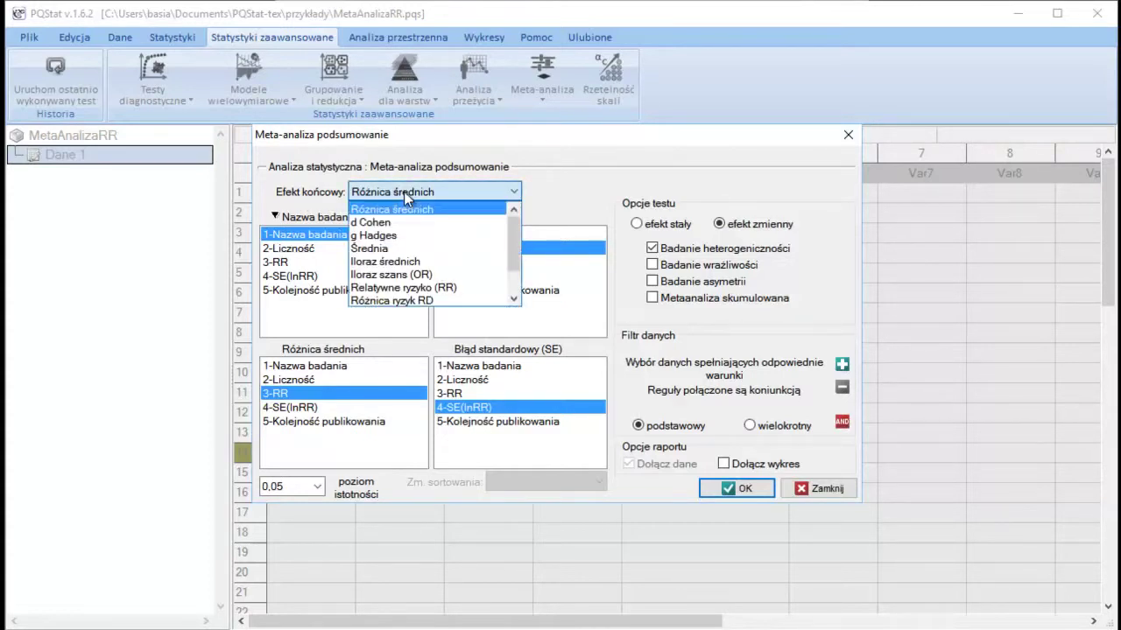
{"action": "left_click", "coordinate": [428, 289]}
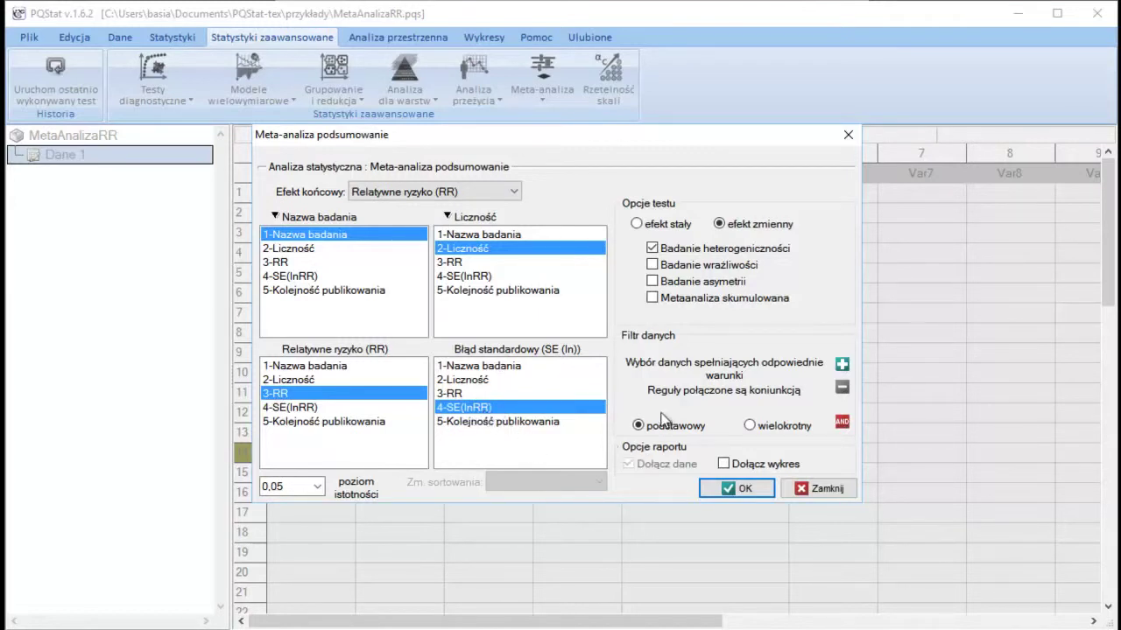
- Exclude the heterogeneity test, attach the forest plot (Wykres leśny) to the report, and run the analysis
{"action": "left_click", "coordinate": [653, 250]}
{"action": "left_click", "coordinate": [723, 464]}
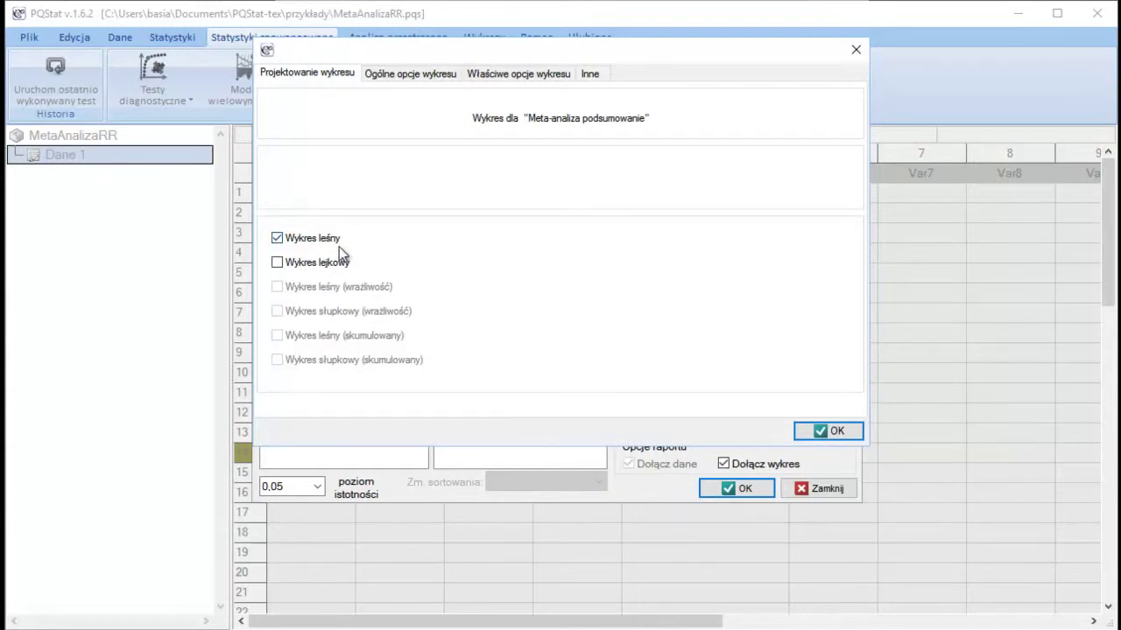
{"action": "left_click", "coordinate": [831, 432]}
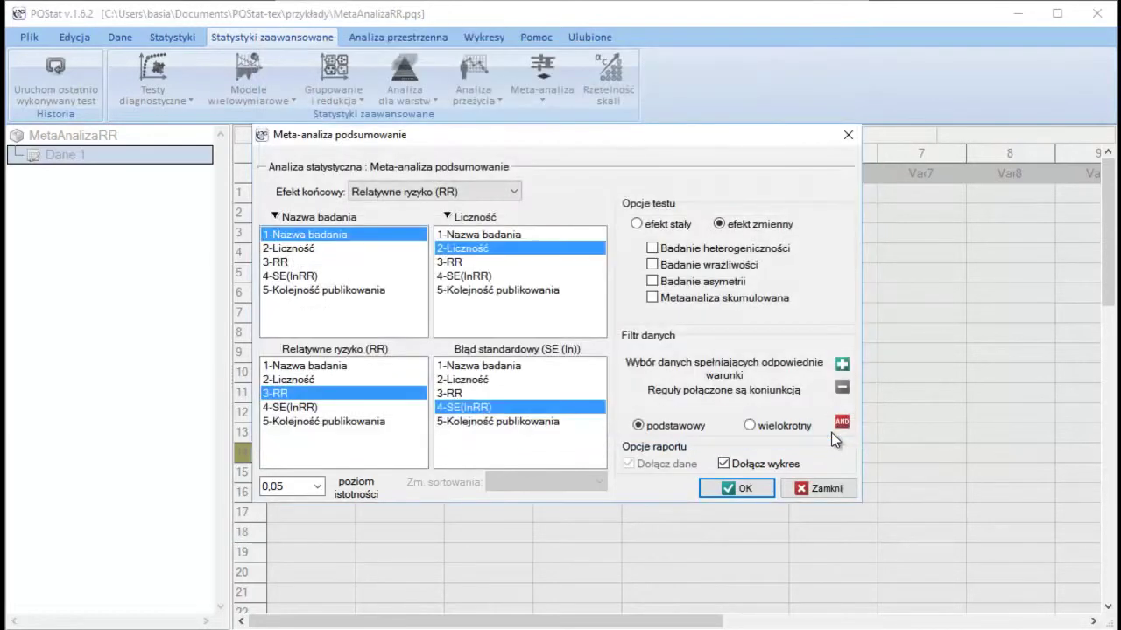
{"action": "left_click", "coordinate": [737, 491]}
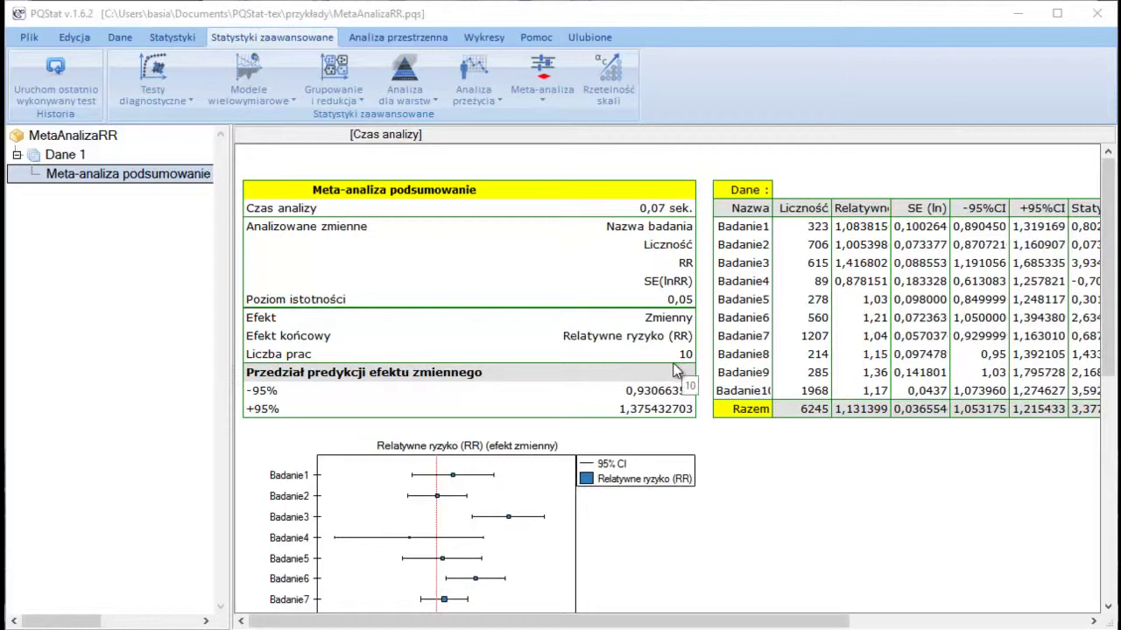
- Examine the report's study results table, including the p-value of Badanie3, the forest plot and the prediction interval
{"action": "left_click_drag", "start_coordinate": [637, 624], "coordinate": [898, 624]}
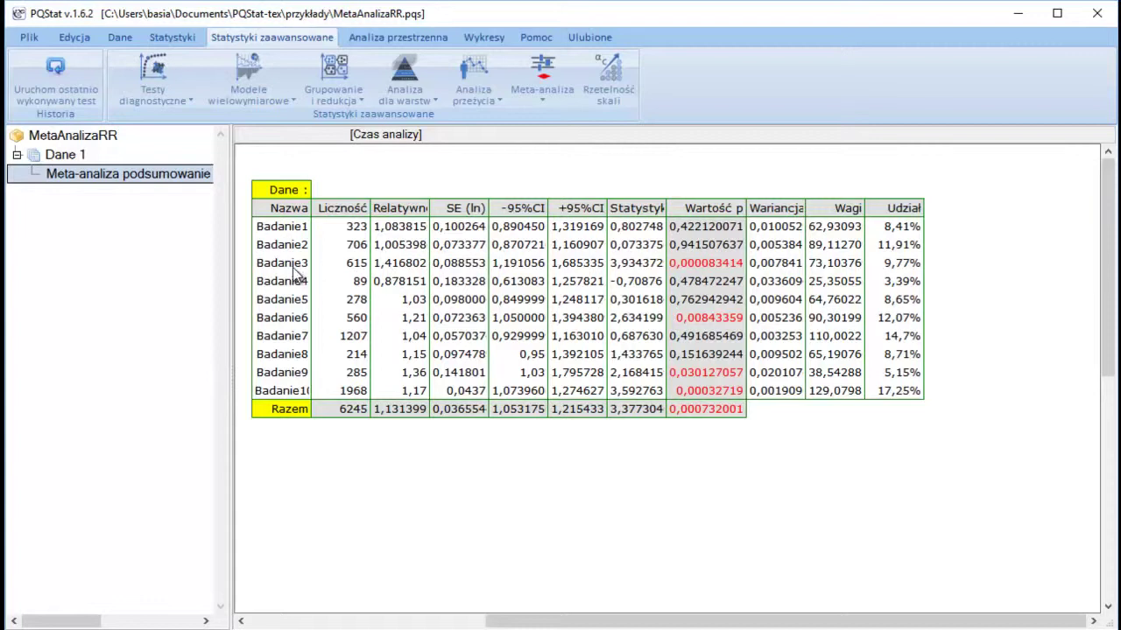
{"action": "left_click", "coordinate": [701, 263]}
{"action": "left_click_drag", "start_coordinate": [702, 263], "coordinate": [674, 264]}
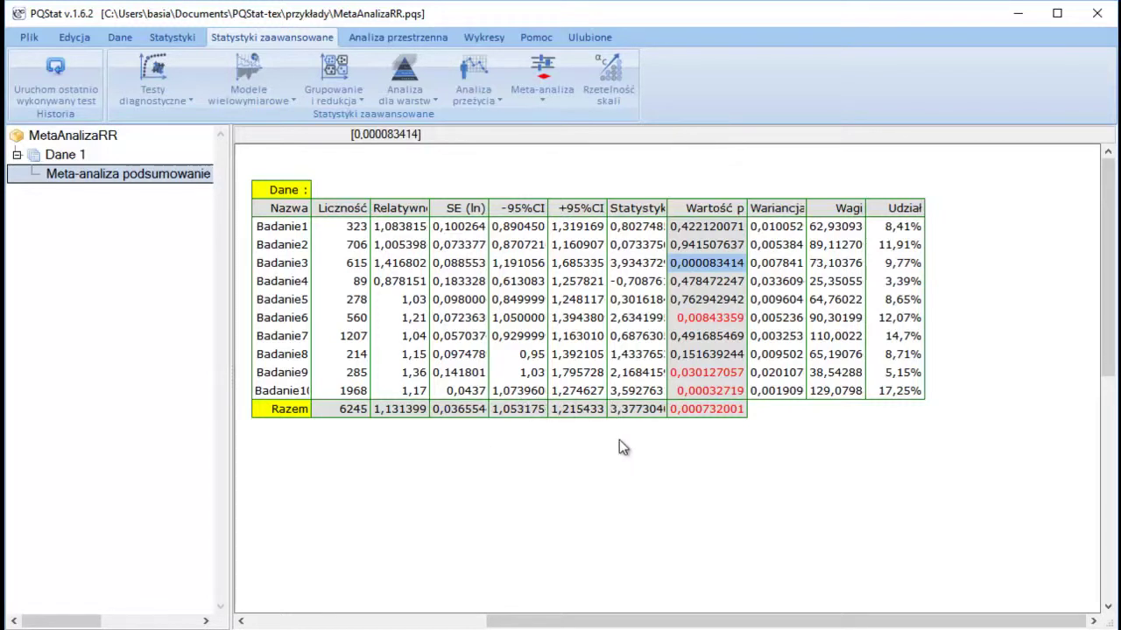
{"action": "scroll", "coordinate": [618, 447], "scroll_direction": "down", "scroll_amount": 3}
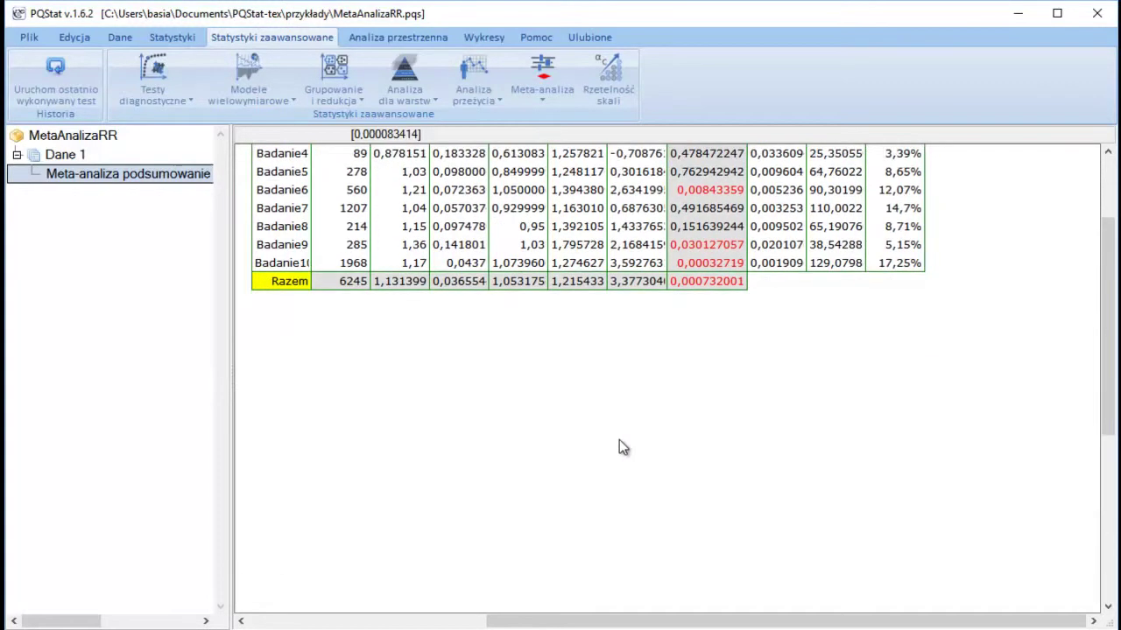
{"action": "left_click_drag", "start_coordinate": [865, 627], "coordinate": [663, 627]}
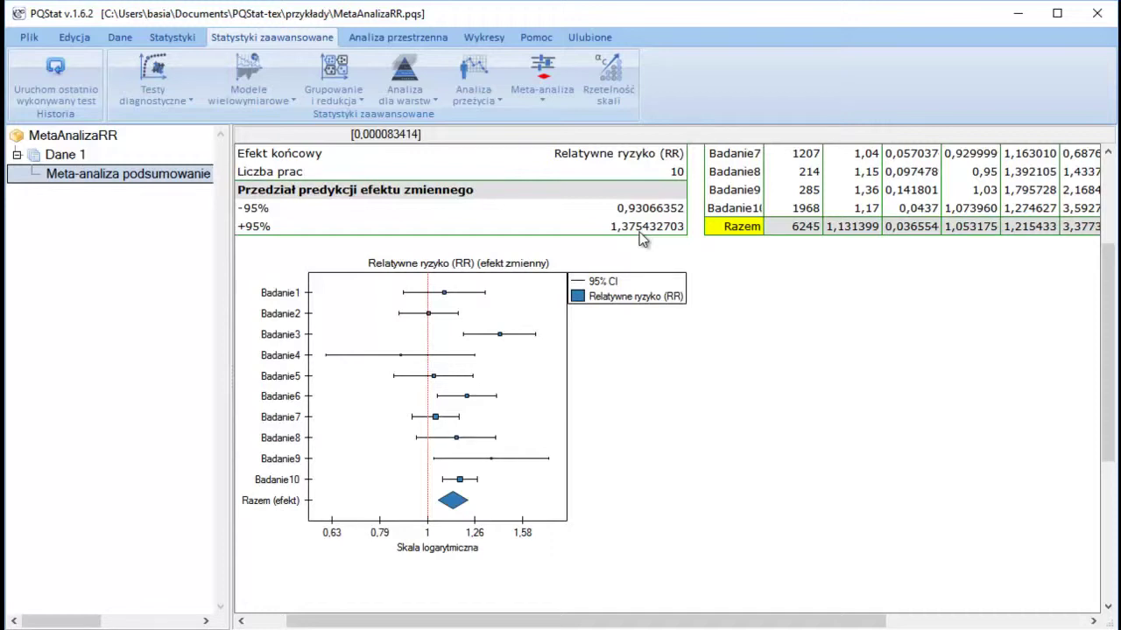
{"action": "left_click_drag", "start_coordinate": [639, 238], "coordinate": [652, 429]}
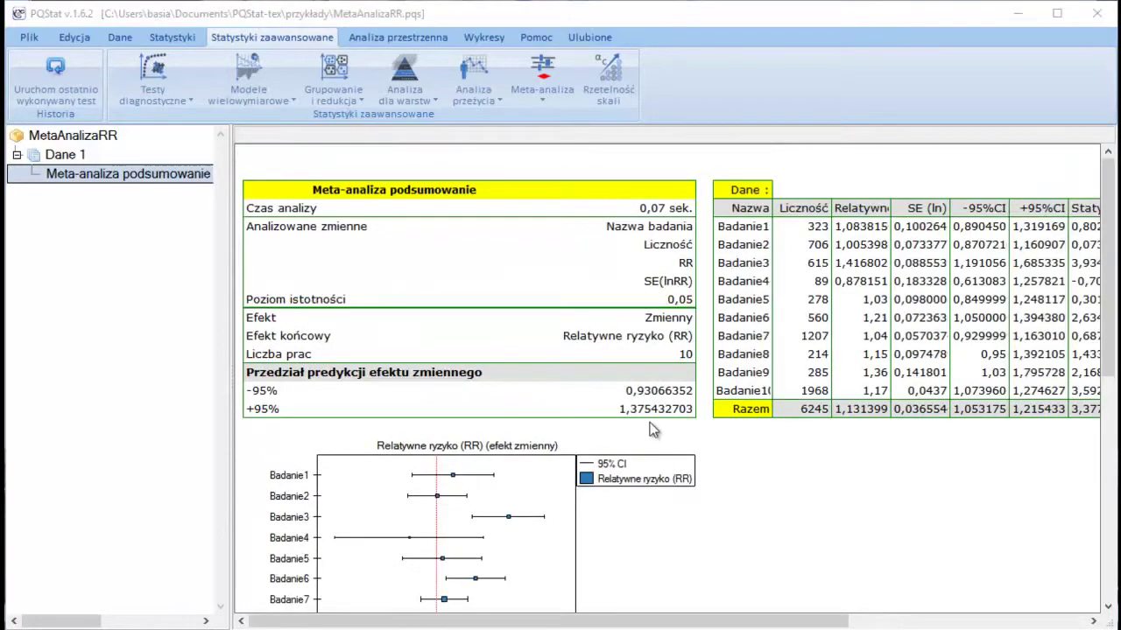
- Rerun the meta-analysis summary with the heterogeneity test (Badanie heterogeniczności) enabled
{"action": "left_click", "coordinate": [60, 71]}
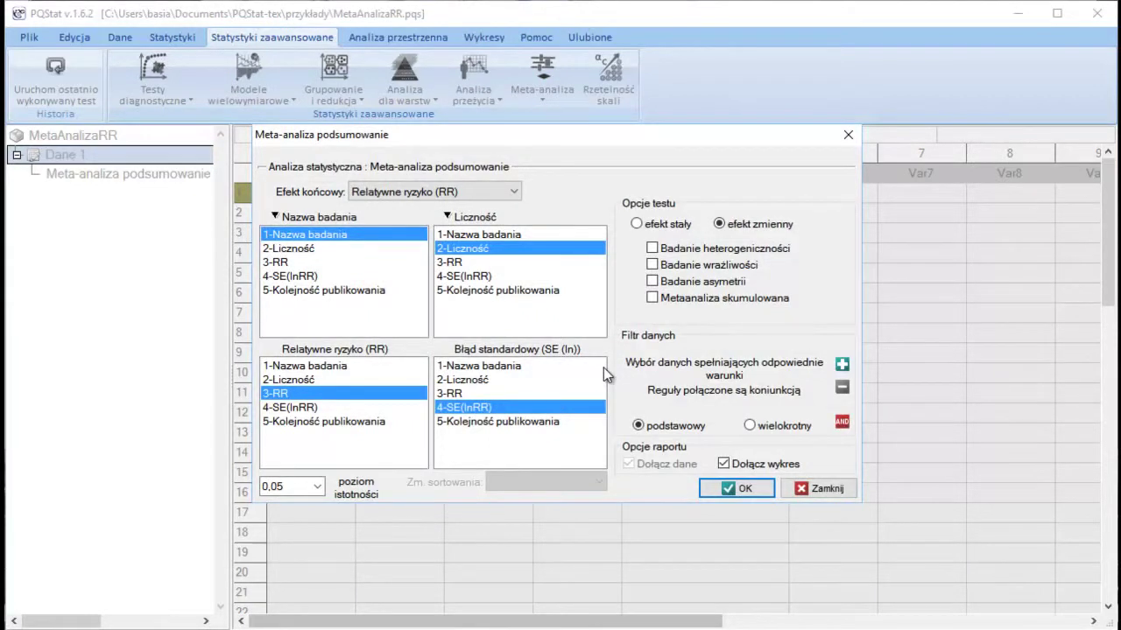
{"action": "left_click", "coordinate": [652, 249]}
{"action": "left_click", "coordinate": [732, 489]}
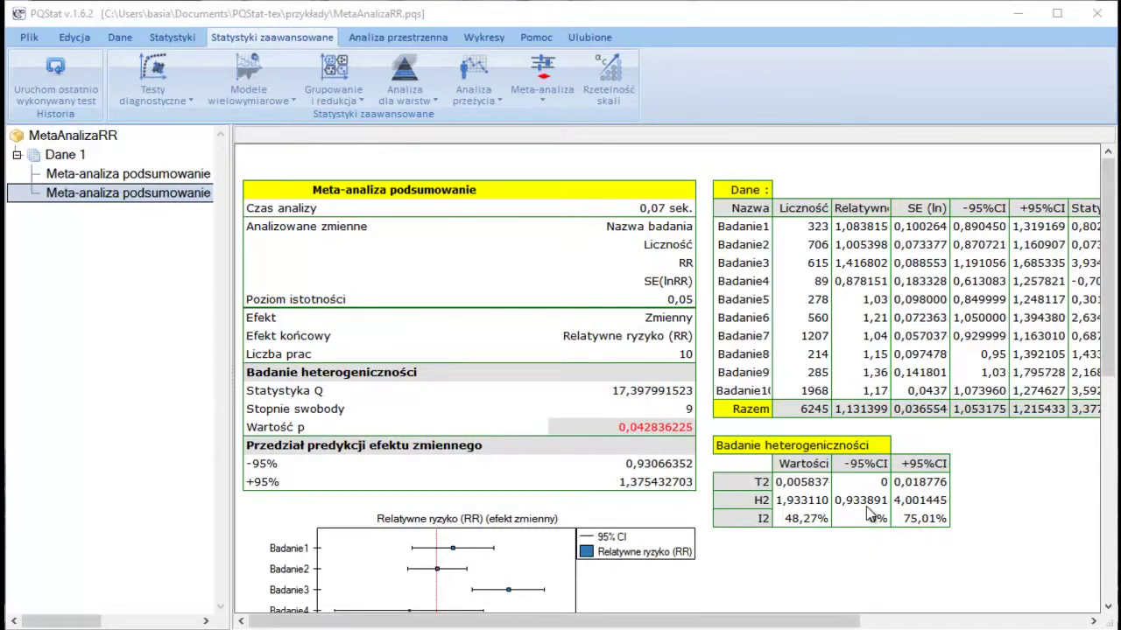
- Reopen the last analysis and replace the heterogeneity test with the sensitivity test (Badanie wrażliwości)
{"action": "left_click", "coordinate": [52, 69]}
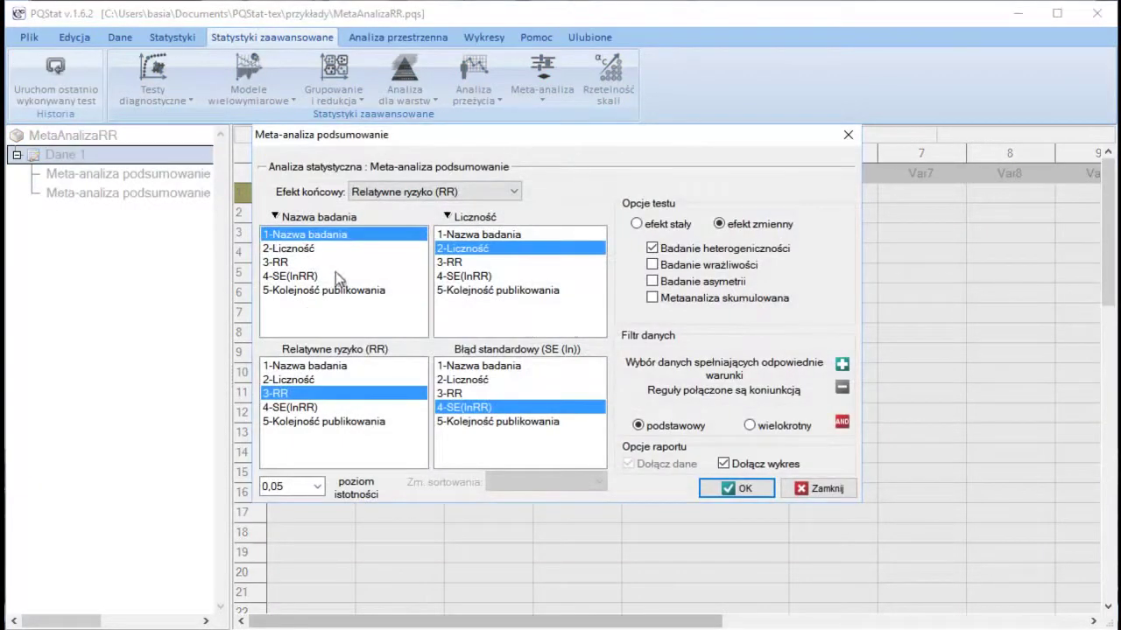
{"action": "left_click", "coordinate": [652, 249]}
{"action": "left_click", "coordinate": [652, 265]}
- Replace the standard forest plot with the sensitivity forest and bar charts in the report, and run the analysis
{"action": "left_click", "coordinate": [742, 465]}
{"action": "left_click", "coordinate": [723, 464]}
{"action": "left_click", "coordinate": [277, 238]}
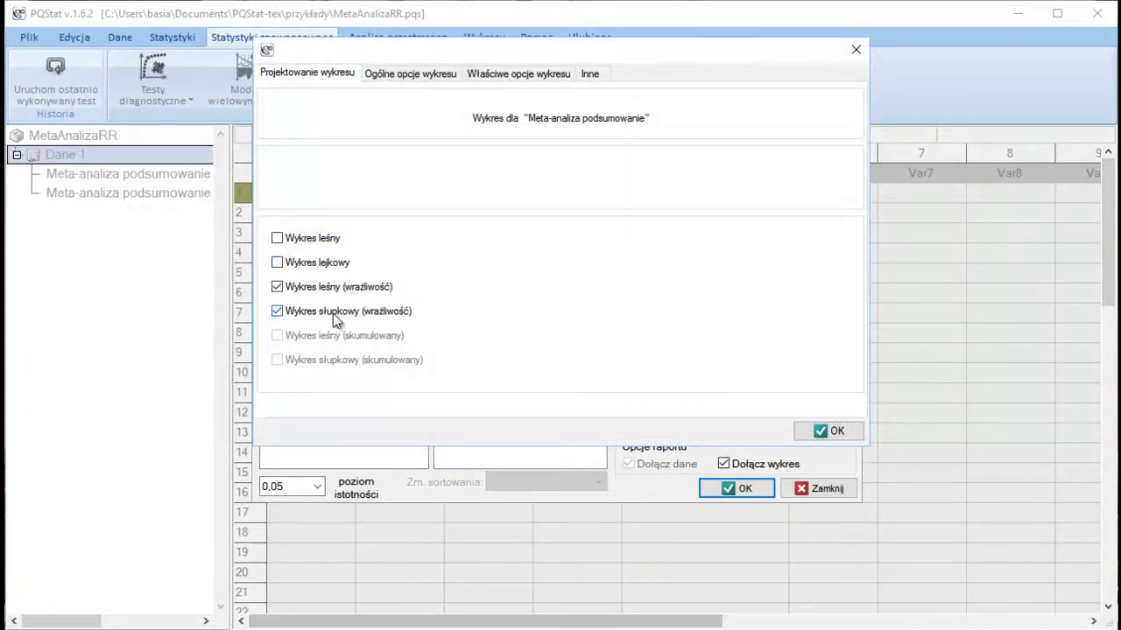
{"action": "left_click", "coordinate": [818, 430]}
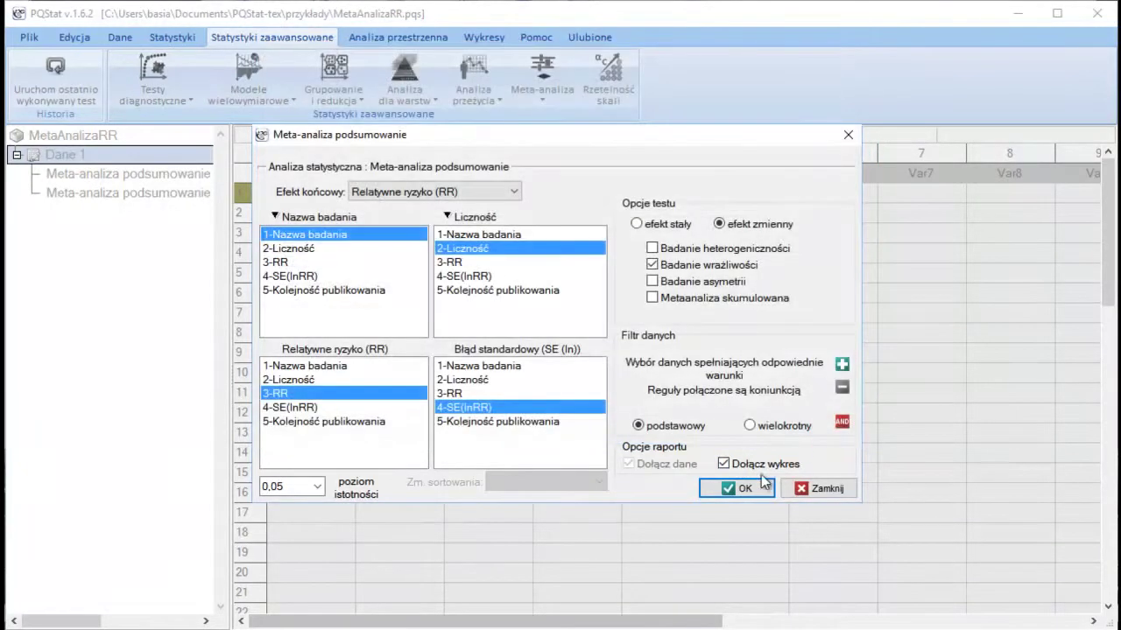
{"action": "left_click", "coordinate": [743, 489]}
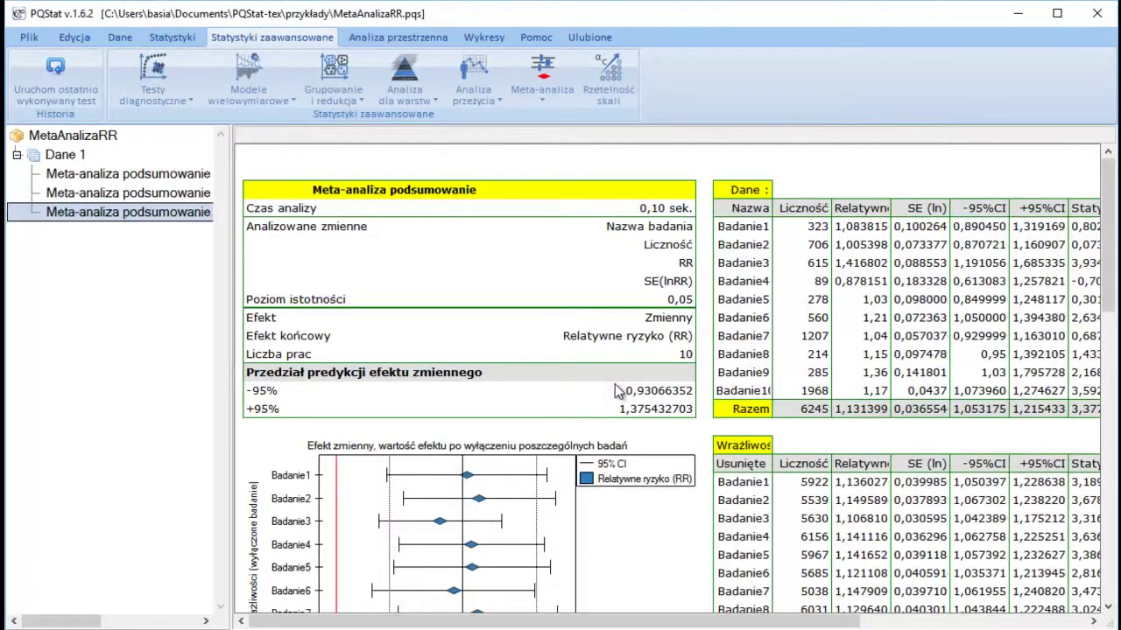
- Widen the Udział pozostałych and Zmiana precyzji columns of the sensitivity table and highlight the Badanie3 row
{"action": "left_click_drag", "start_coordinate": [714, 623], "coordinate": [954, 623]}
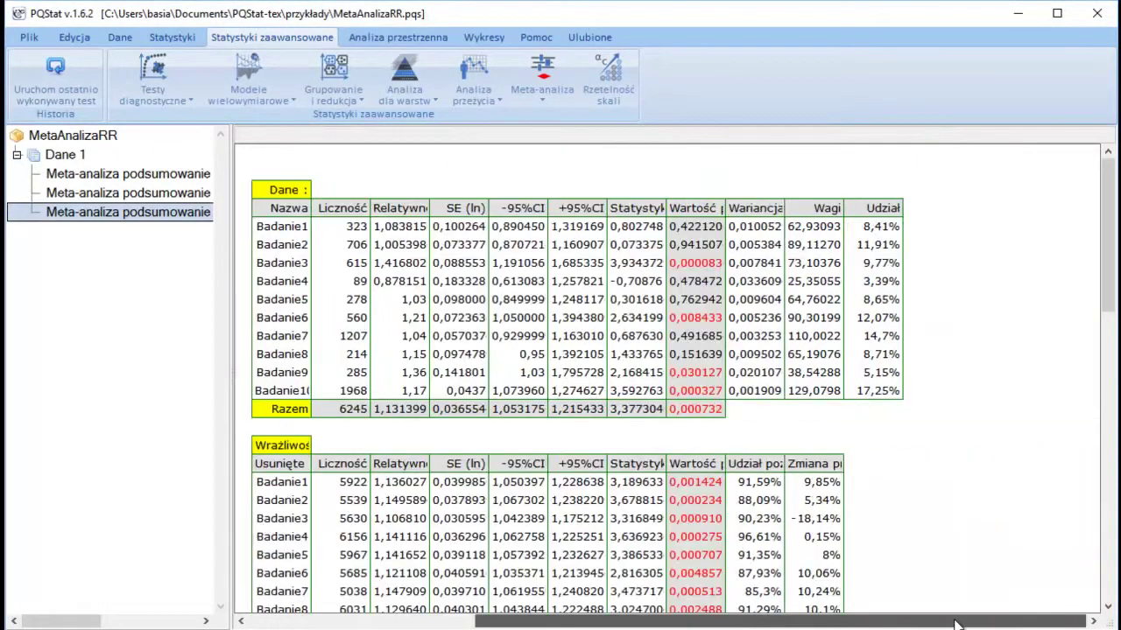
{"action": "scroll", "coordinate": [399, 553], "scroll_direction": "down", "scroll_amount": 2}
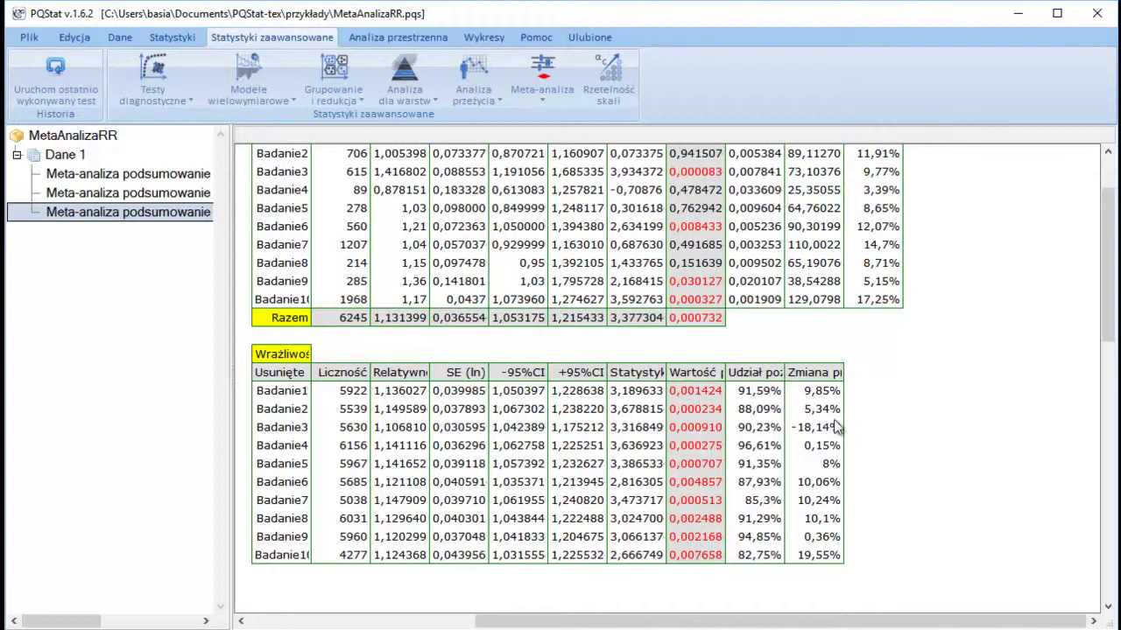
{"action": "left_click_drag", "start_coordinate": [785, 373], "coordinate": [804, 372]}
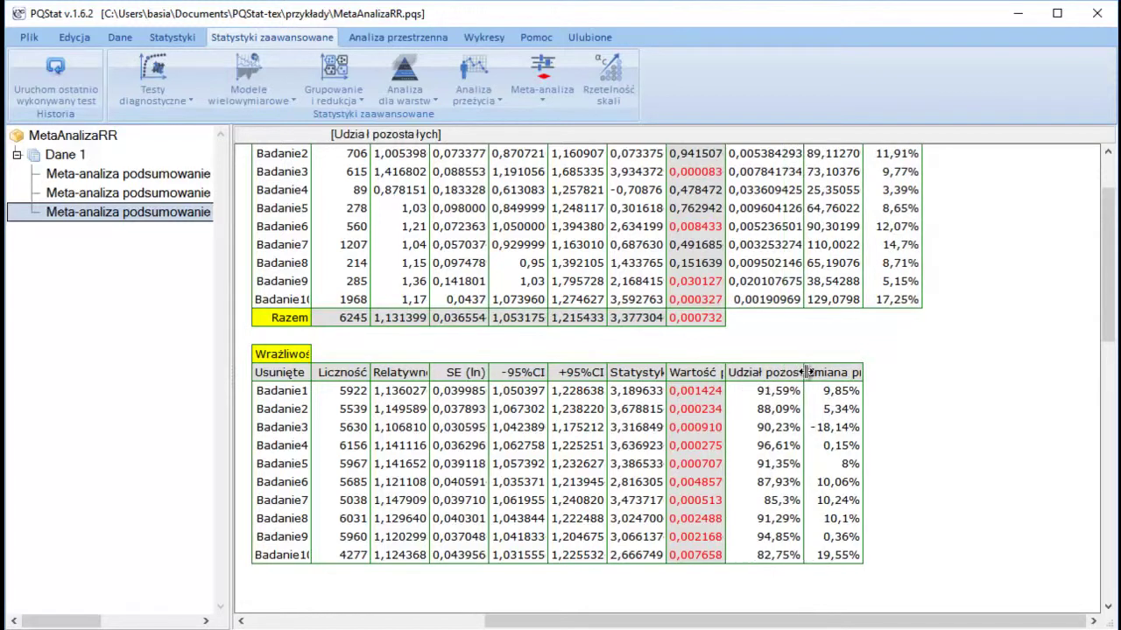
{"action": "left_click", "coordinate": [777, 409]}
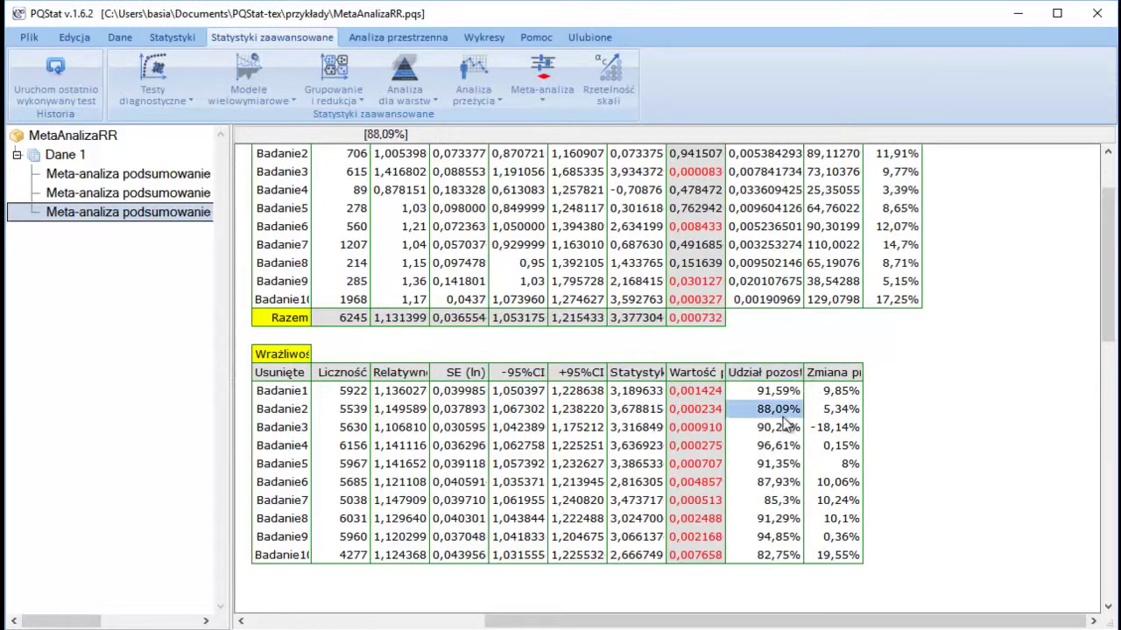
{"action": "left_click_drag", "start_coordinate": [864, 374], "coordinate": [899, 375]}
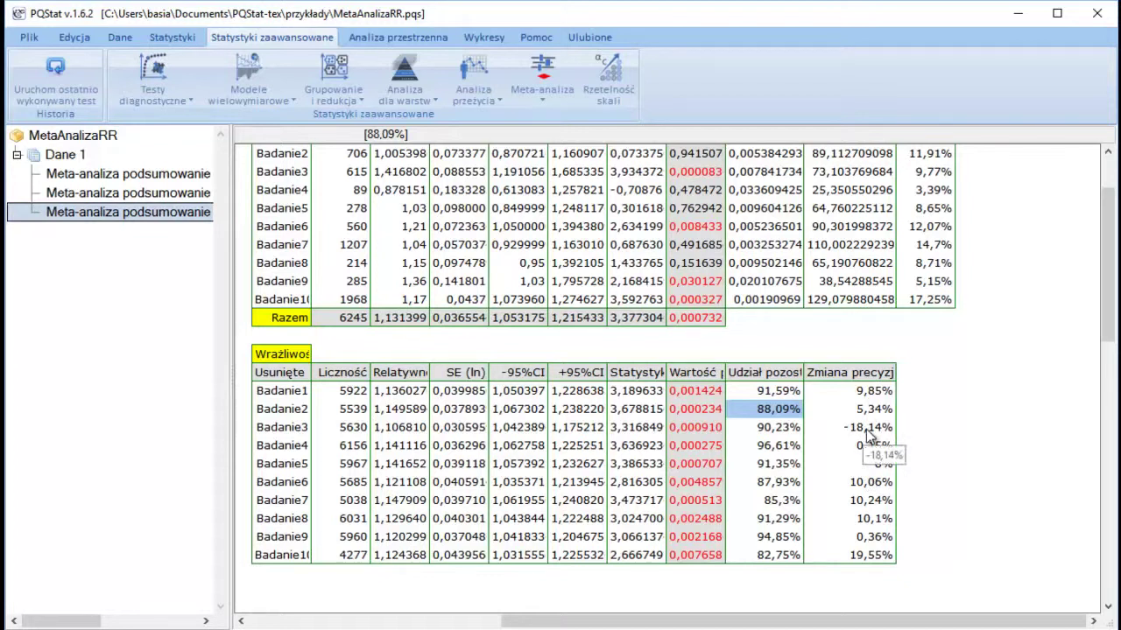
{"action": "left_click_drag", "start_coordinate": [871, 431], "coordinate": [294, 438]}
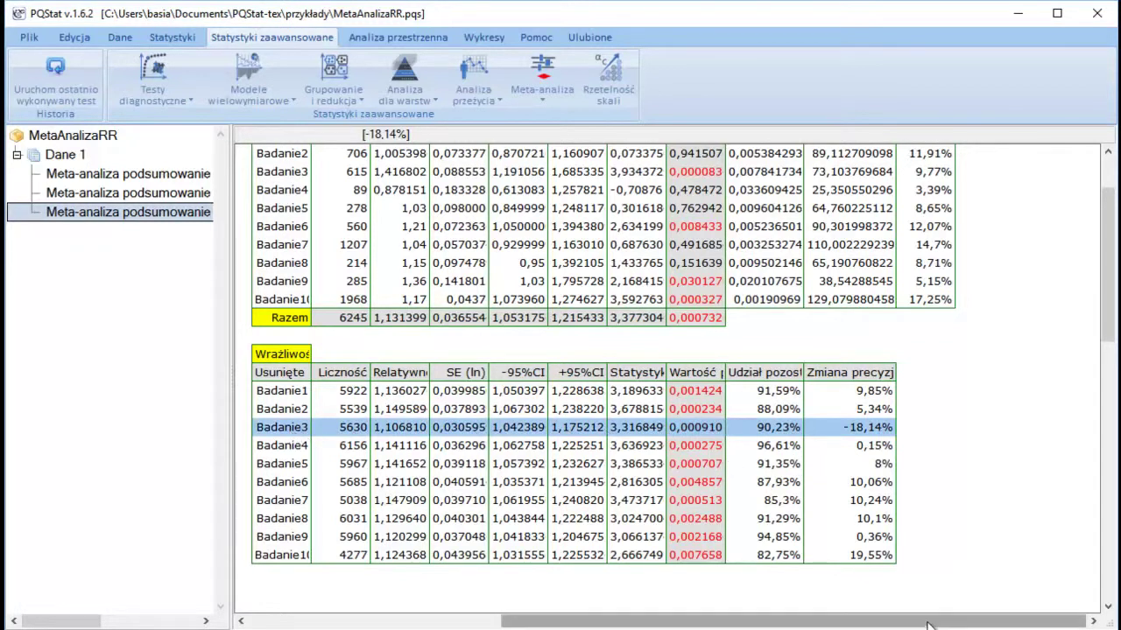
- Examine the sensitivity forest plot and the precision-change bar chart in the report
{"action": "left_click_drag", "start_coordinate": [931, 625], "coordinate": [731, 623]}
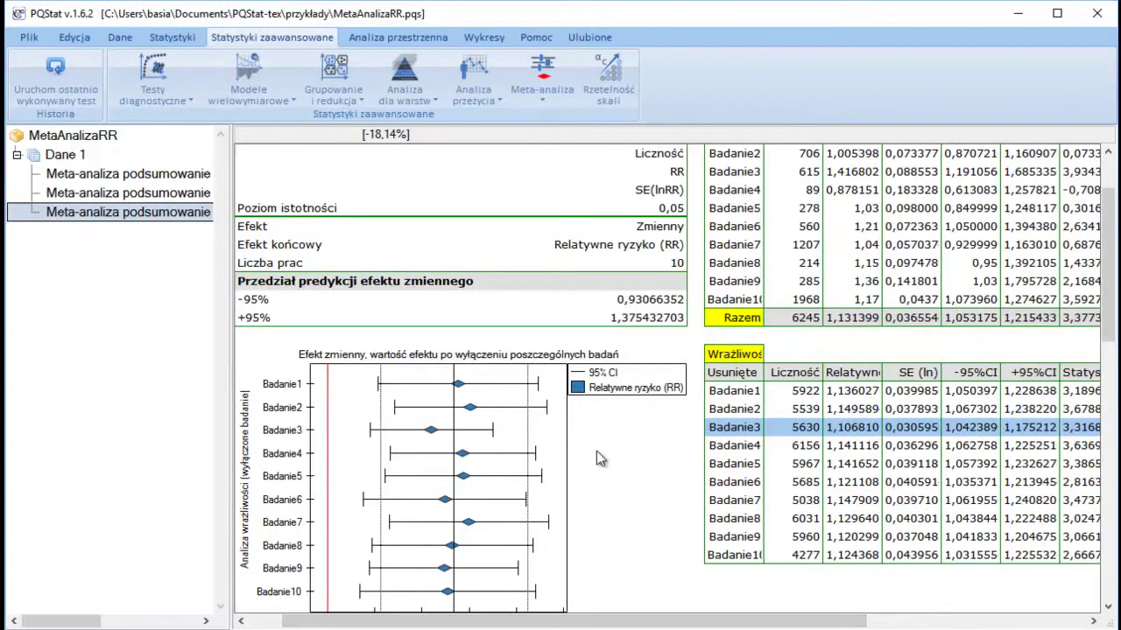
{"action": "scroll", "coordinate": [597, 452], "scroll_direction": "down", "scroll_amount": 1}
{"action": "scroll", "coordinate": [597, 452], "scroll_direction": "down", "scroll_amount": 2}
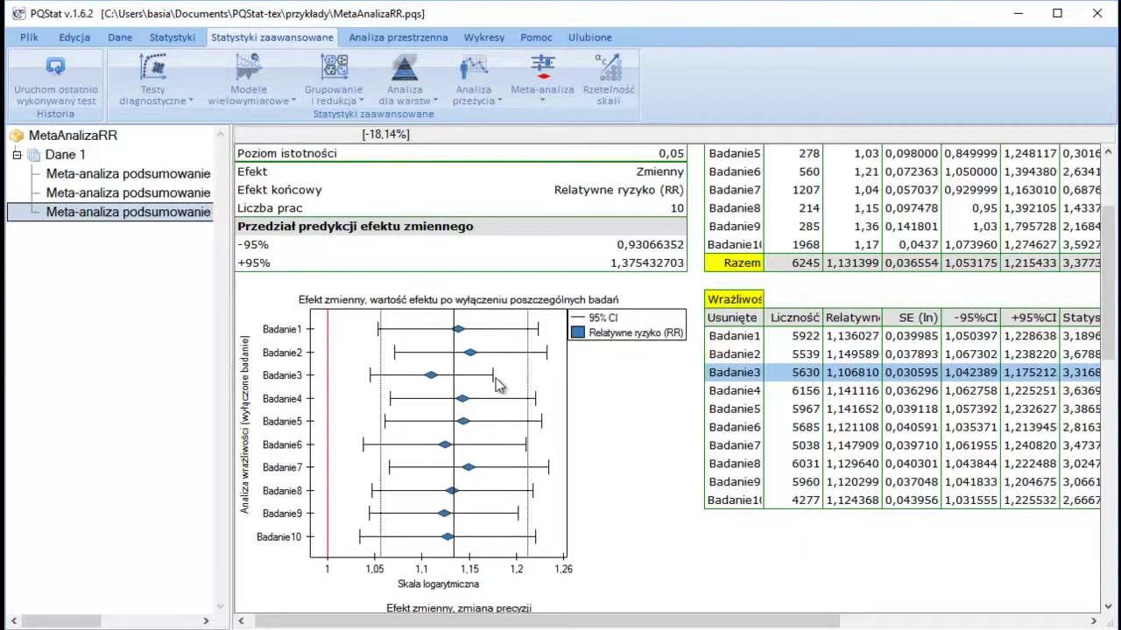
{"action": "scroll", "coordinate": [496, 385], "scroll_direction": "down", "scroll_amount": 5}
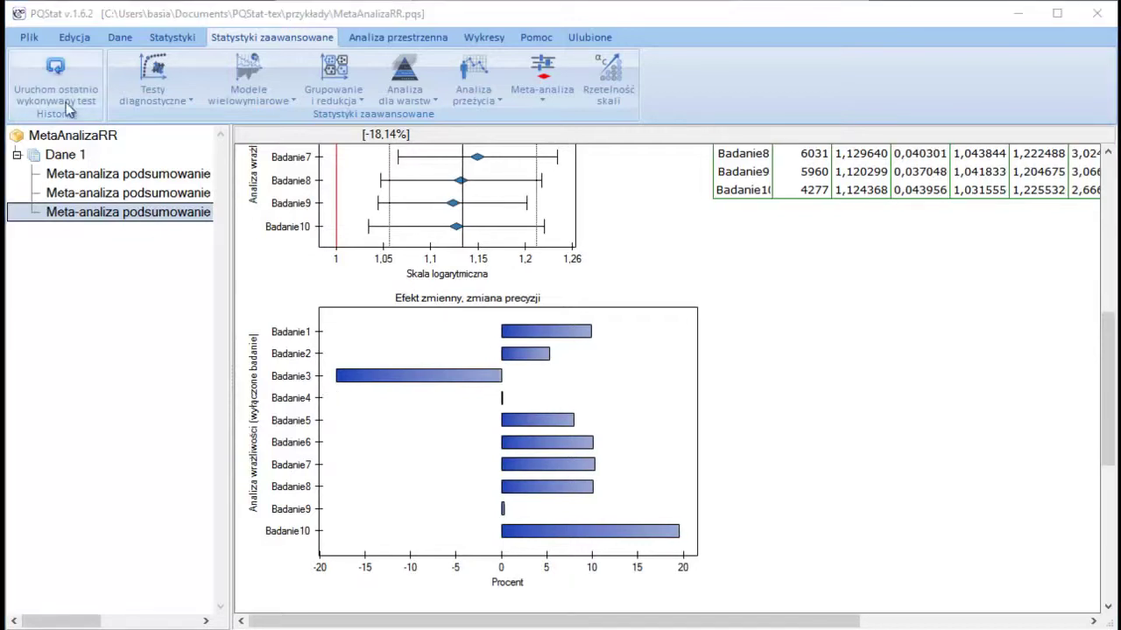
- Reopen the last analysis, replace the sensitivity test with Badanie asymetrii, and set Pożądany efekt to 1,12 and Średni efekt to 1,11
{"action": "left_click", "coordinate": [53, 79]}
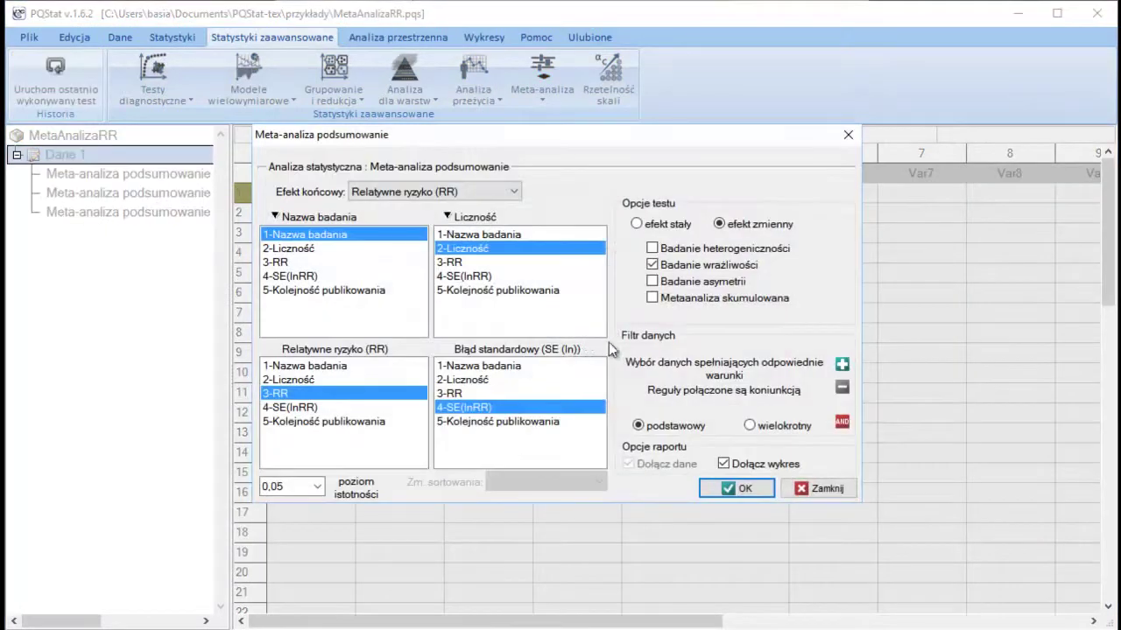
{"action": "left_click", "coordinate": [652, 281]}
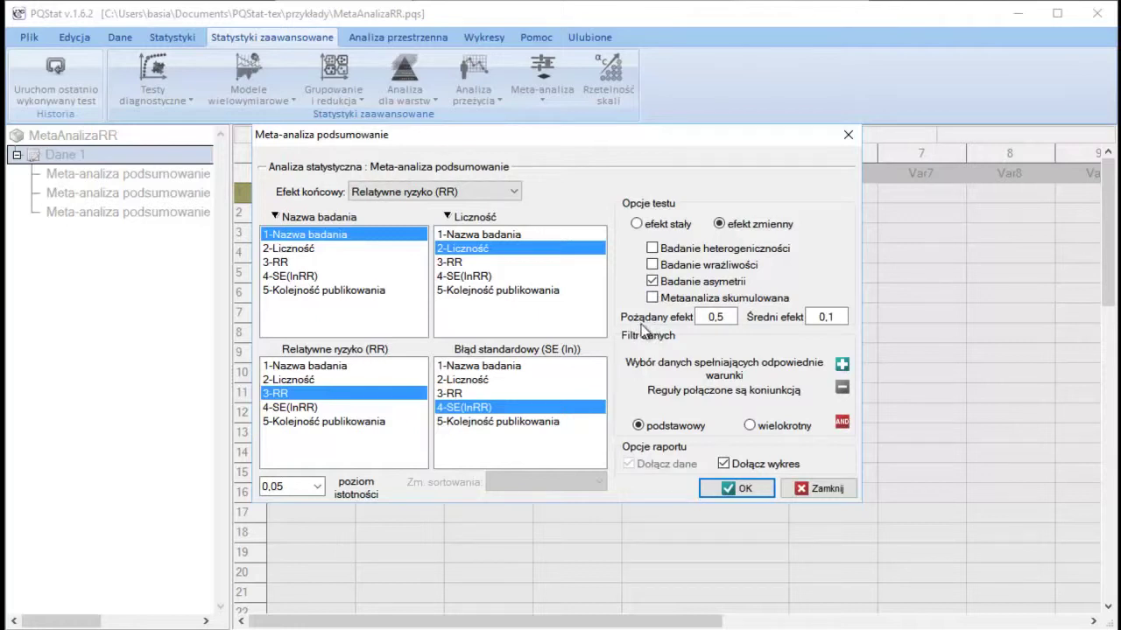
{"action": "left_click_drag", "start_coordinate": [736, 317], "coordinate": [666, 324]}
{"action": "type", "text": "1,12"}
{"action": "left_click_drag", "start_coordinate": [825, 317], "coordinate": [778, 324]}
{"action": "type", "text": "1,11"}
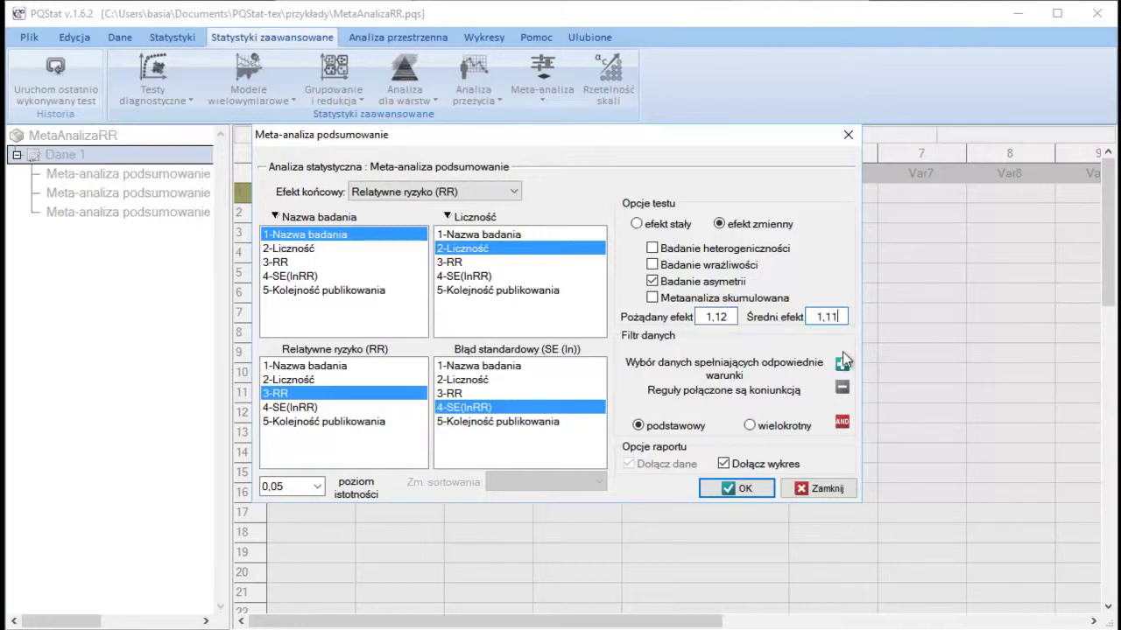
- Attach the funnel plot (Wykres lejkowy) to the report, then run the asymmetry analysis and review its results
{"action": "left_click", "coordinate": [722, 464]}
{"action": "left_click", "coordinate": [277, 262]}
{"action": "left_click", "coordinate": [836, 430]}
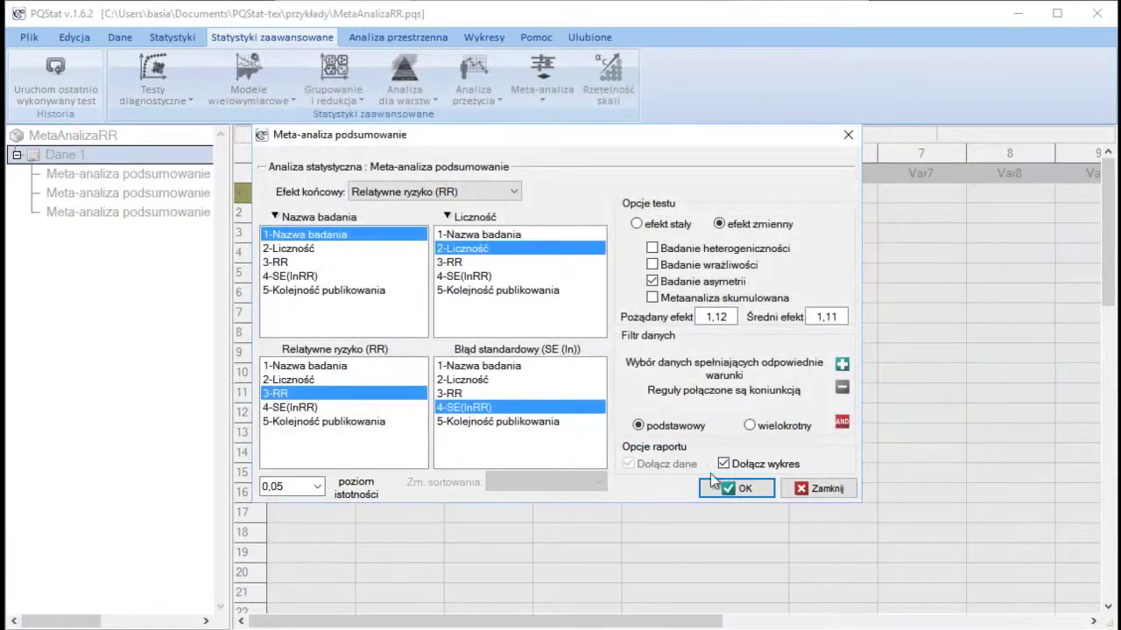
{"action": "left_click", "coordinate": [750, 492]}
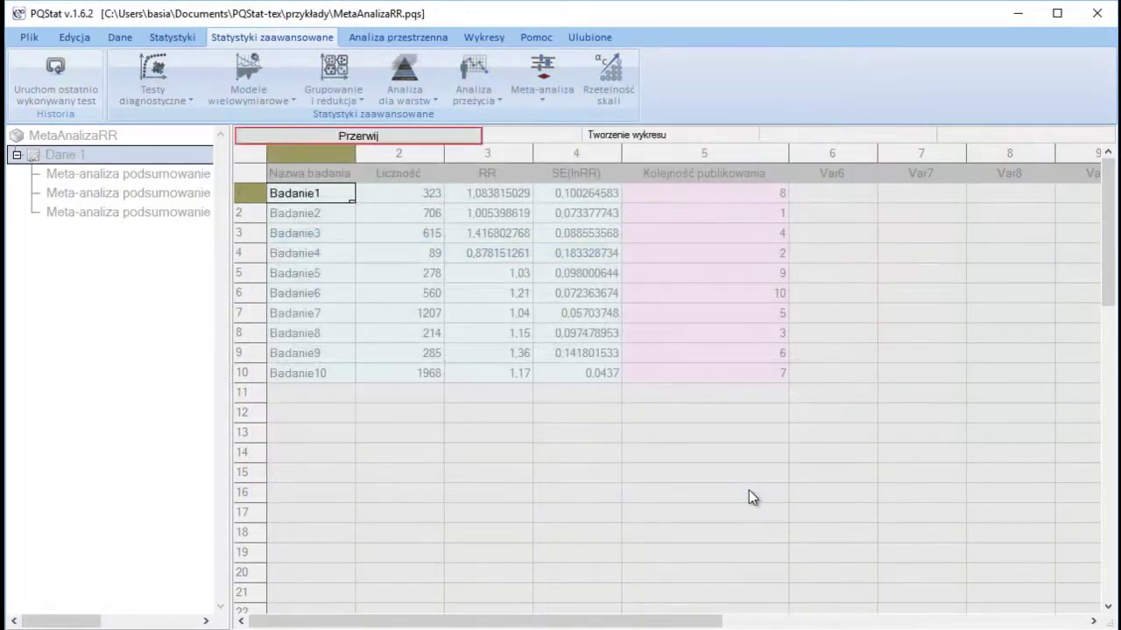
{"action": "scroll", "coordinate": [360, 437], "scroll_direction": "down", "scroll_amount": 2}
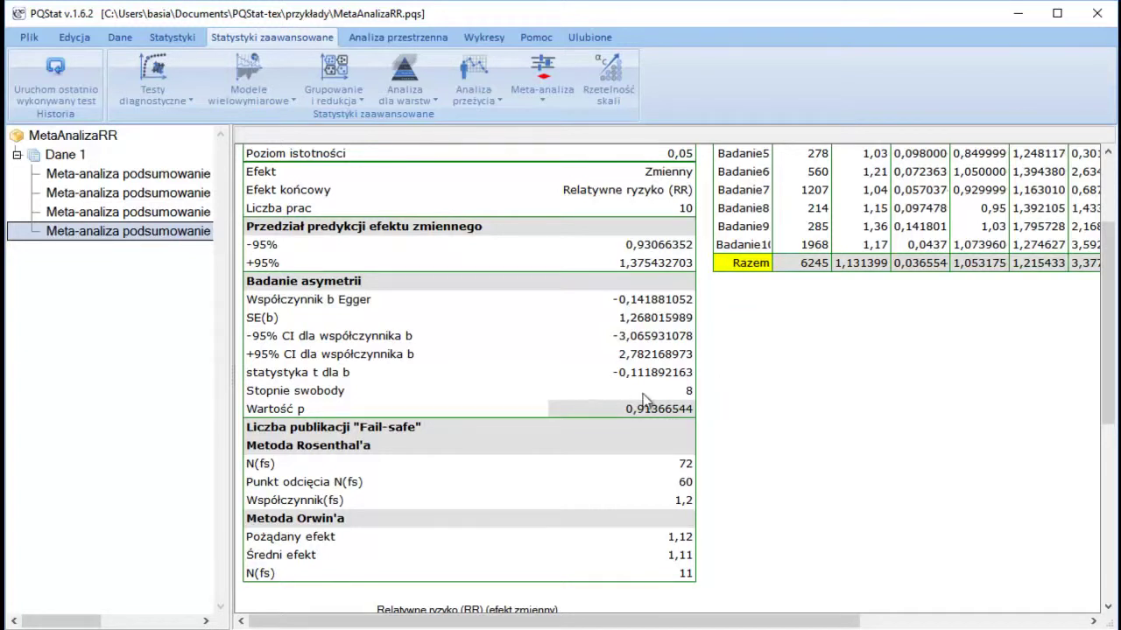
{"action": "left_click_drag", "start_coordinate": [1107, 317], "coordinate": [1108, 480]}
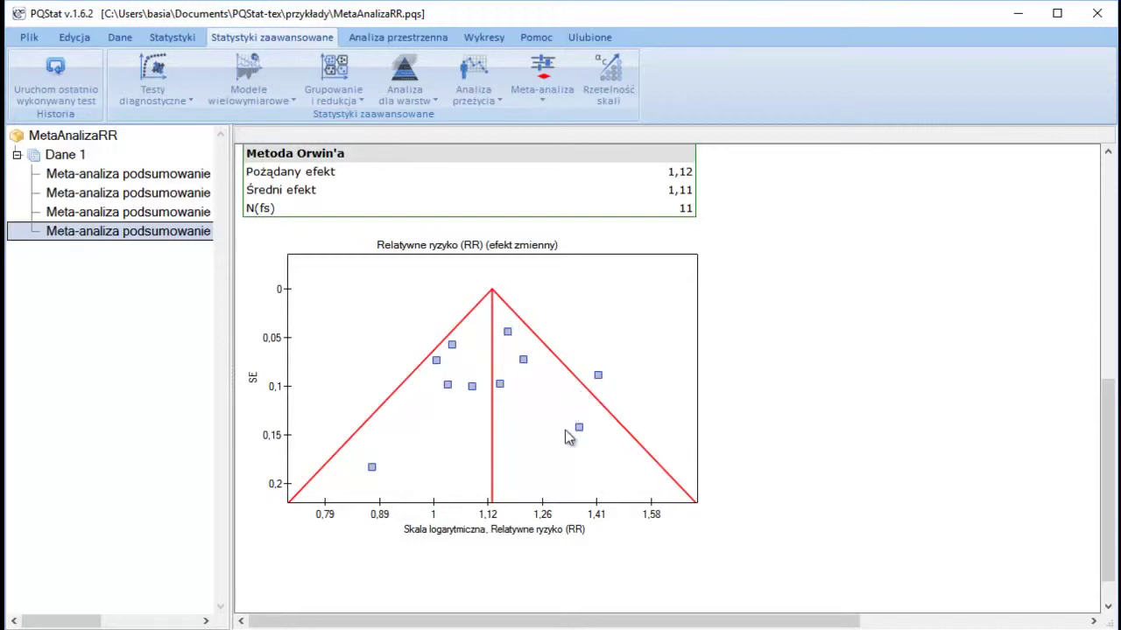
- Open the funnel plot for editing and turn on point labels (Etykieta punktu) for Seria 1
{"action": "scroll", "coordinate": [566, 429], "scroll_direction": "up", "scroll_amount": 1}
{"action": "right_click", "coordinate": [597, 413]}
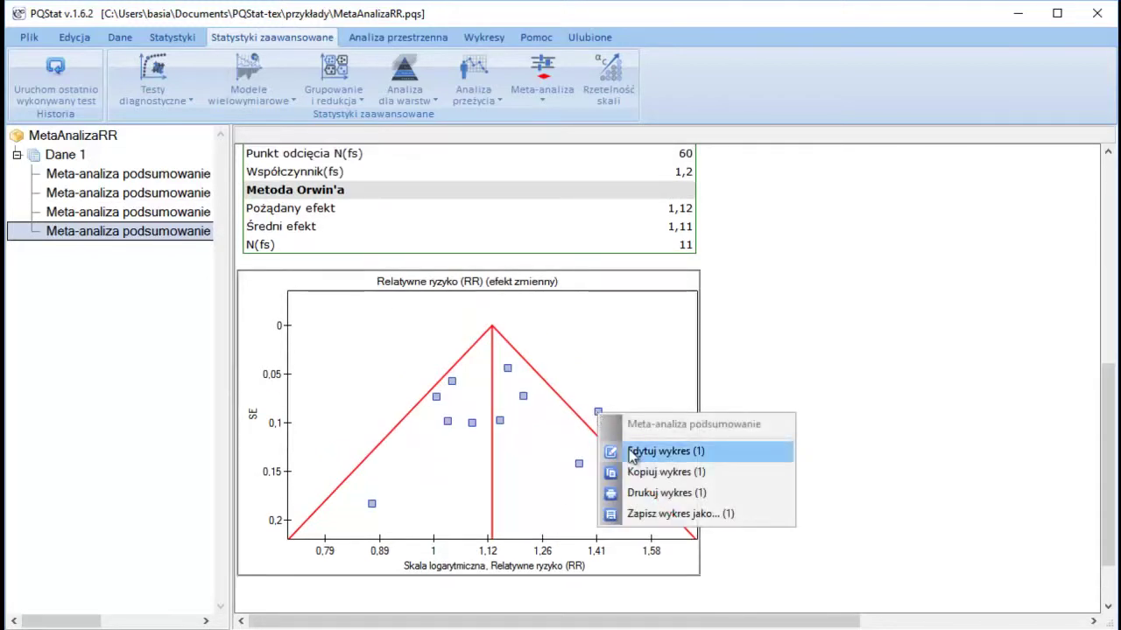
{"action": "left_click", "coordinate": [632, 454]}
{"action": "left_click", "coordinate": [415, 75]}
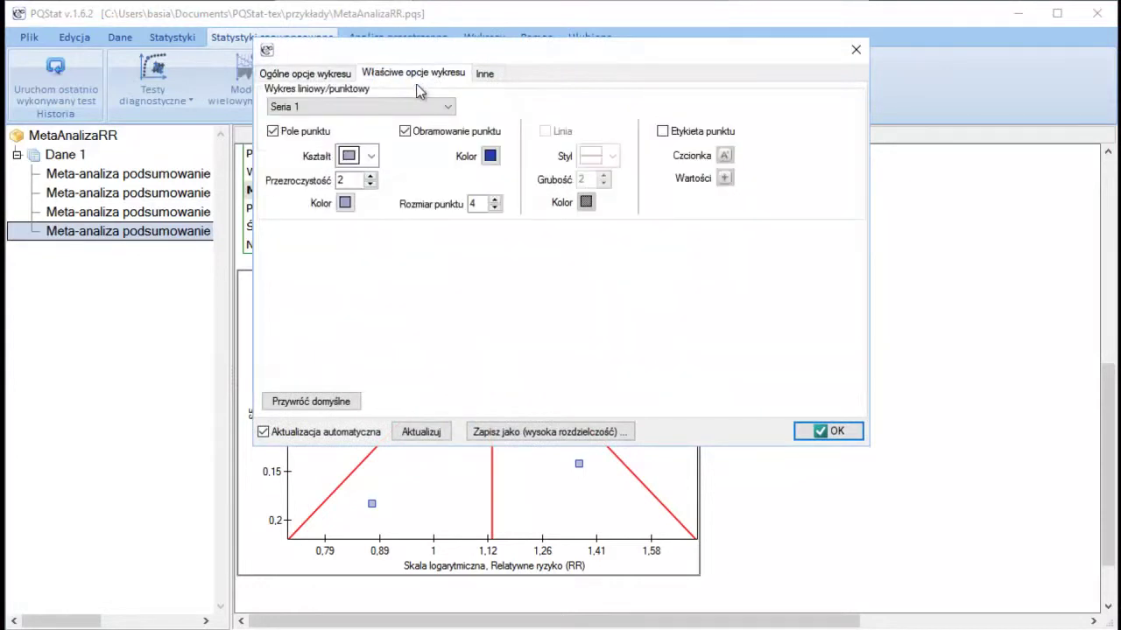
{"action": "left_click", "coordinate": [662, 132]}
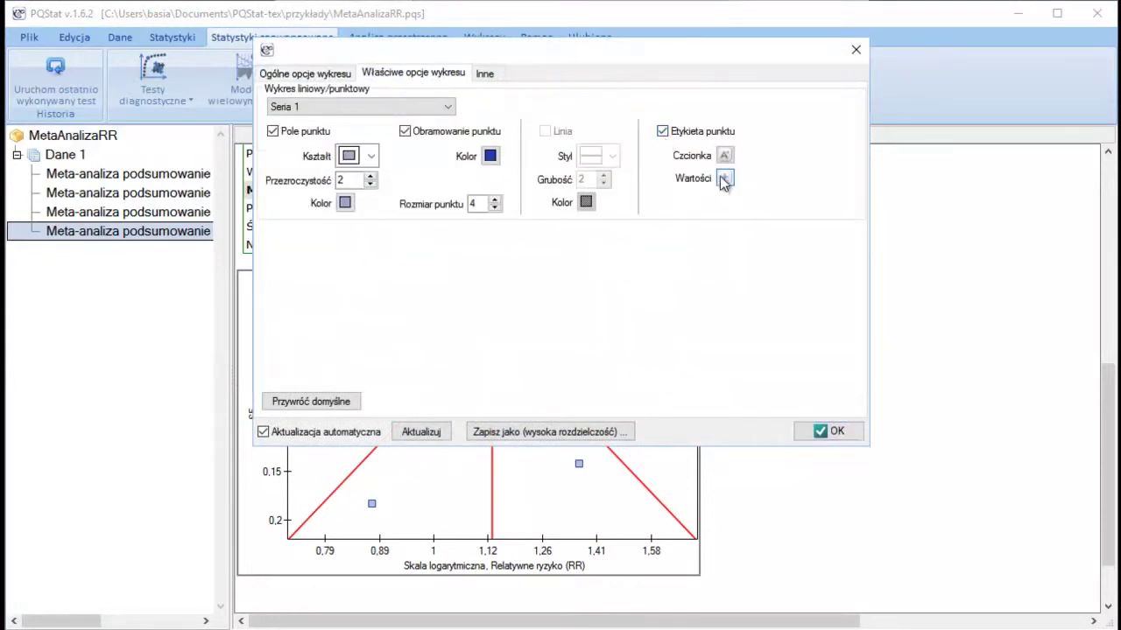
- Fill the ten point labels with the studies' relative-risk coordinates, save them, and apply the edit to the funnel plot
{"action": "left_click", "coordinate": [723, 179]}
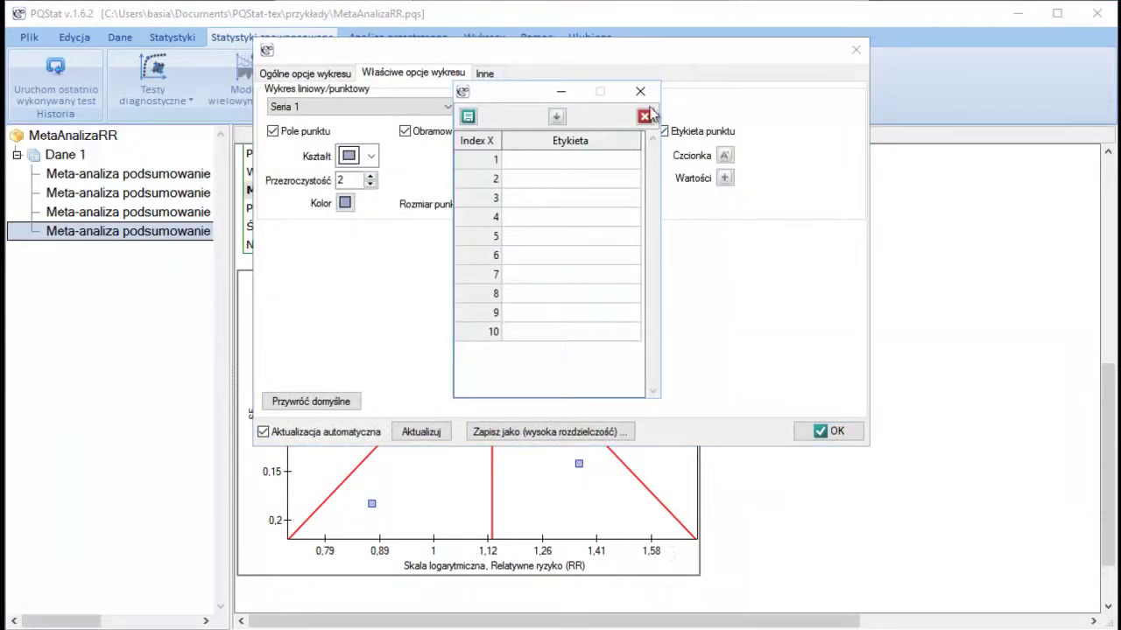
{"action": "left_click", "coordinate": [557, 116]}
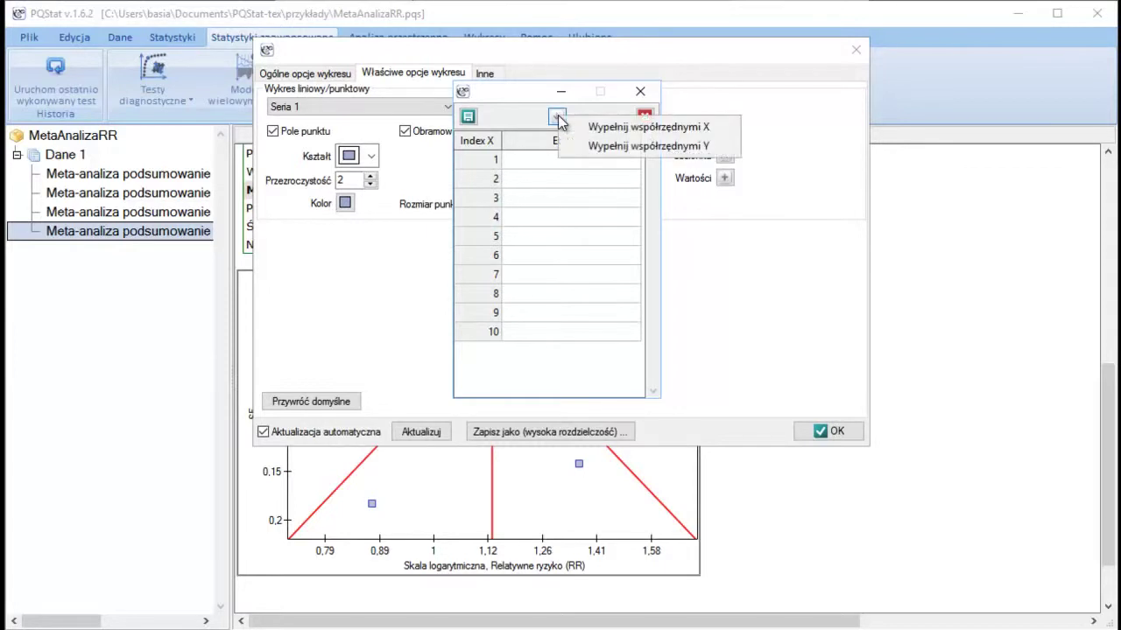
{"action": "left_click", "coordinate": [596, 147]}
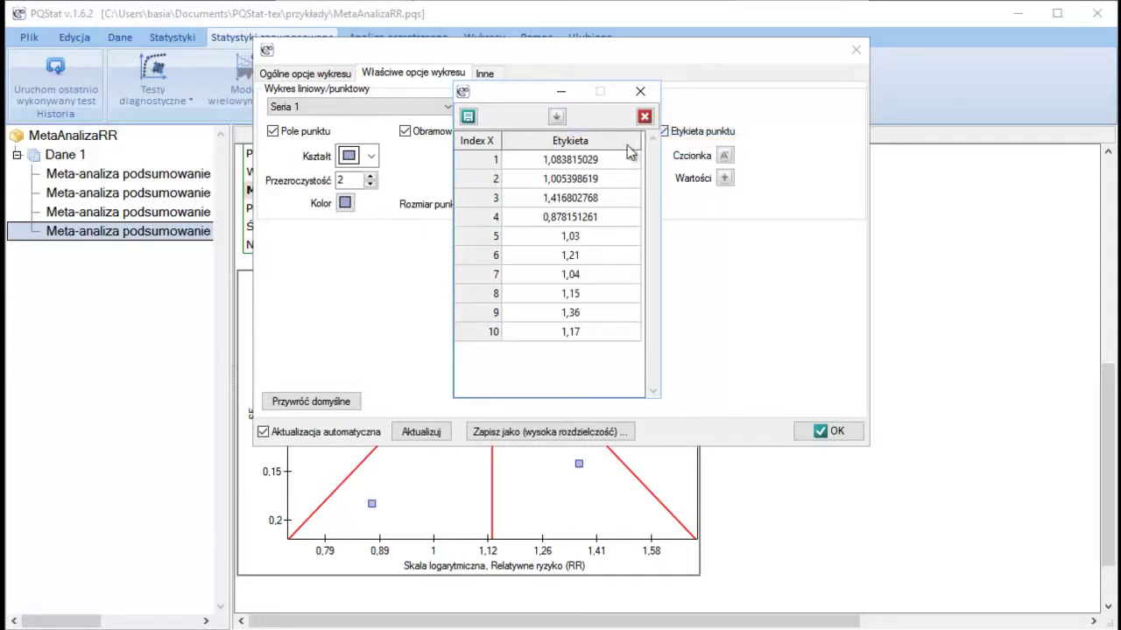
{"action": "left_click", "coordinate": [468, 116]}
{"action": "left_click", "coordinate": [645, 117]}
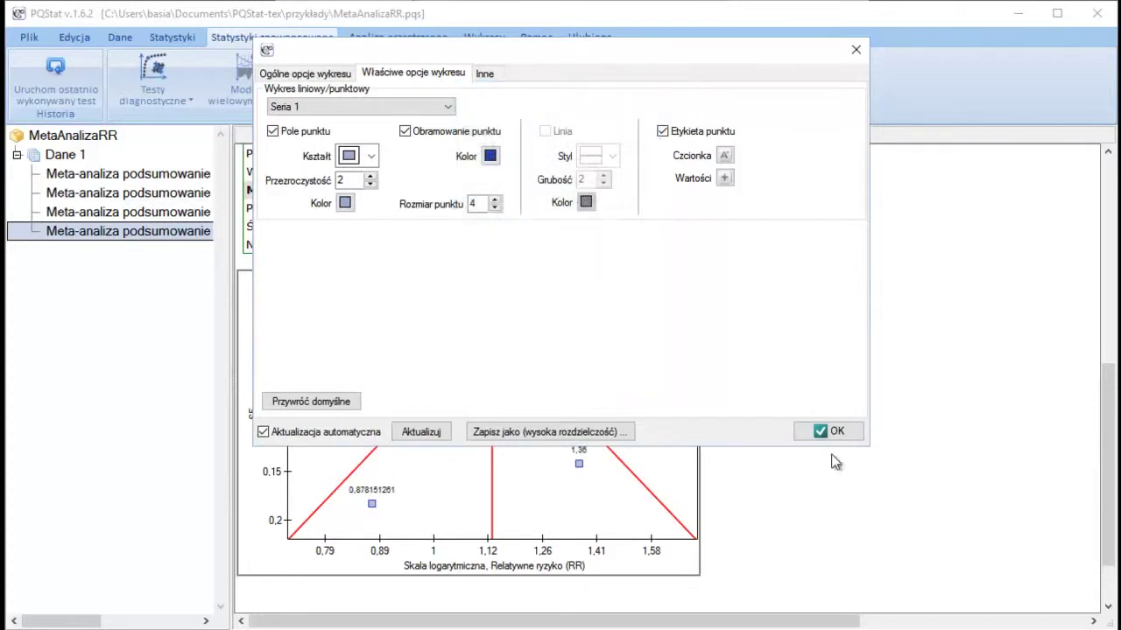
{"action": "left_click", "coordinate": [833, 431]}
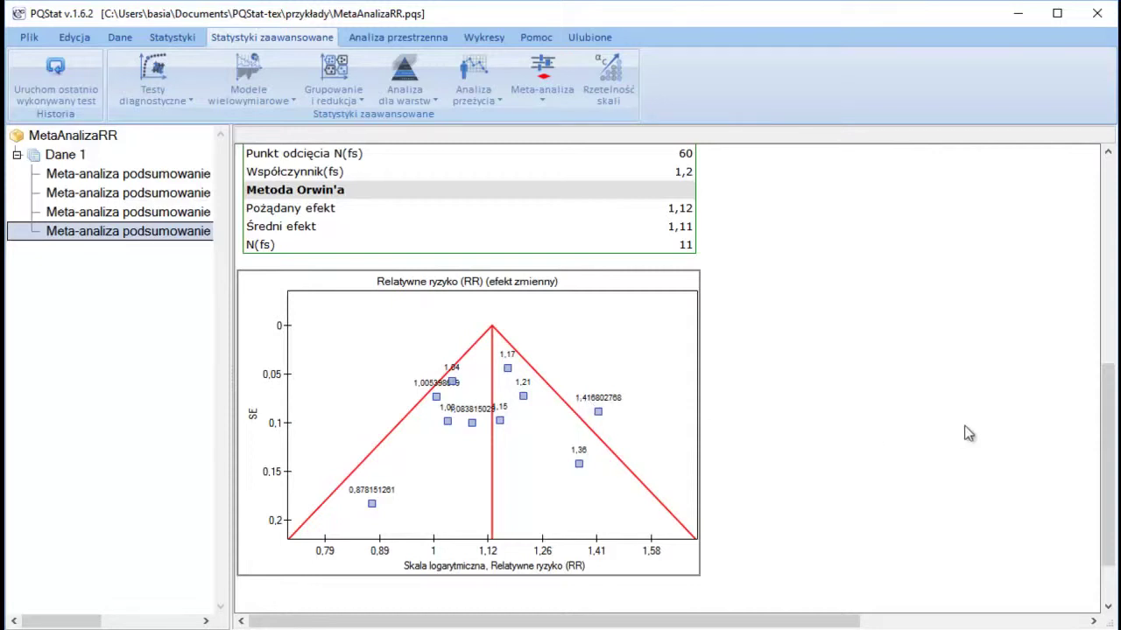
- Highlight Badanie3's name and sample size in the data table, and compare the study with its point on the funnel plot
{"action": "left_click_drag", "start_coordinate": [1103, 458], "coordinate": [1108, 259]}
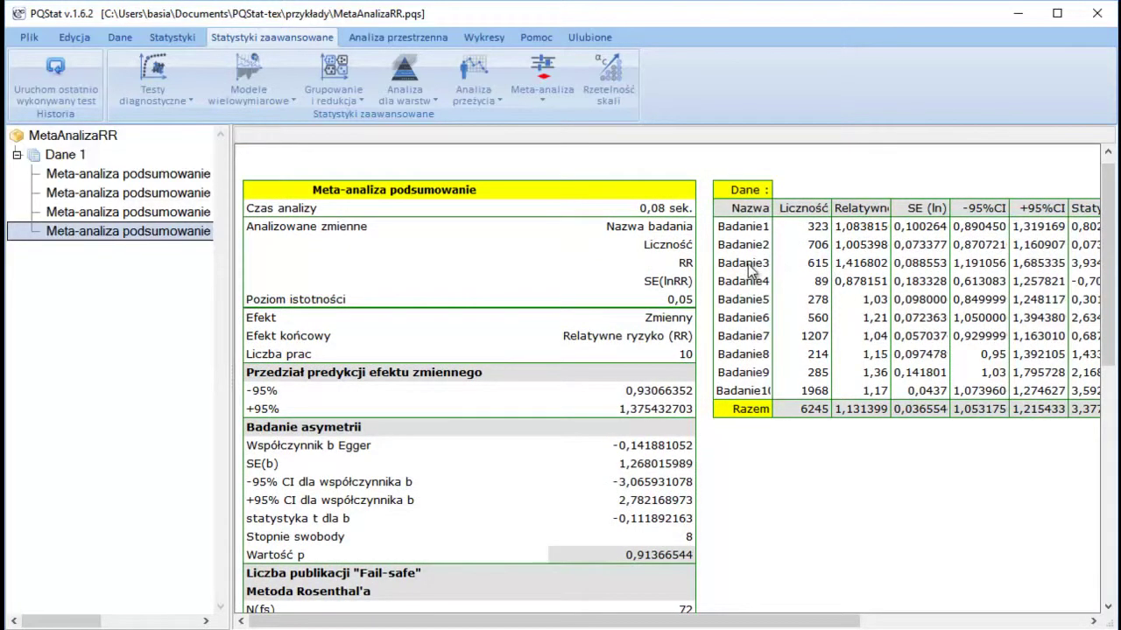
{"action": "left_click_drag", "start_coordinate": [748, 265], "coordinate": [810, 270]}
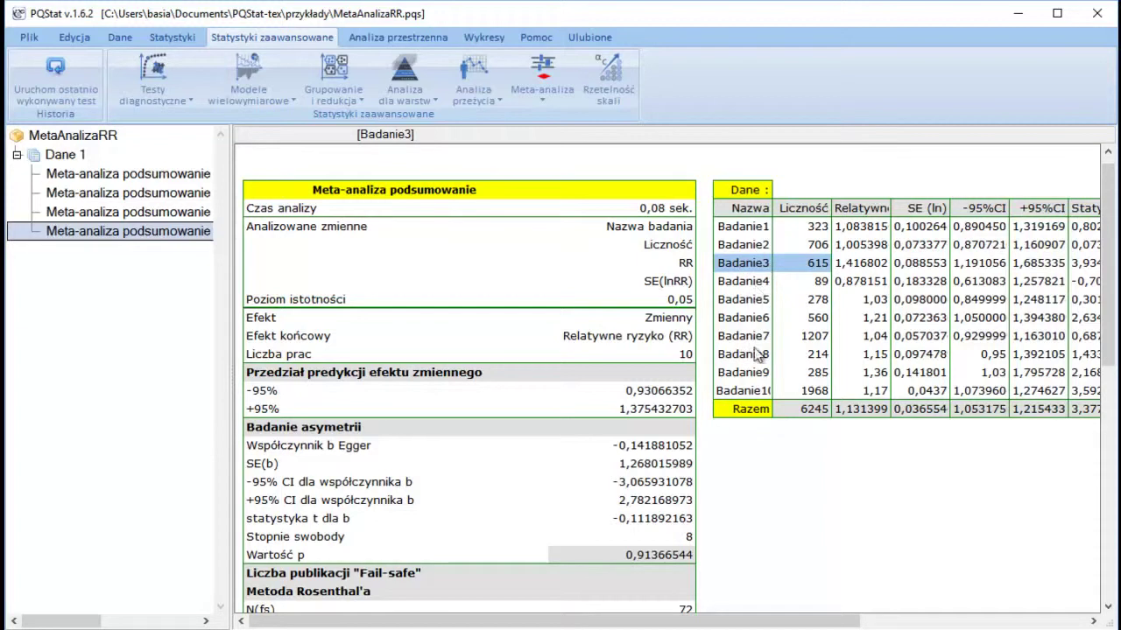
{"action": "left_click_drag", "start_coordinate": [1111, 295], "coordinate": [1115, 493]}
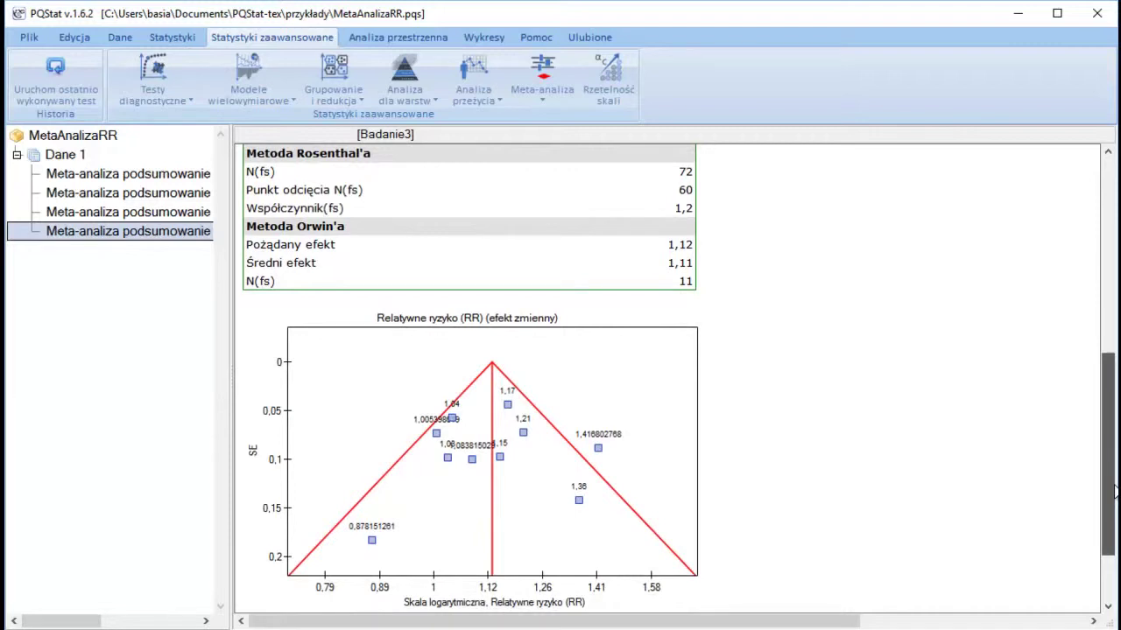
{"action": "left_click_drag", "start_coordinate": [1114, 493], "coordinate": [1114, 374]}
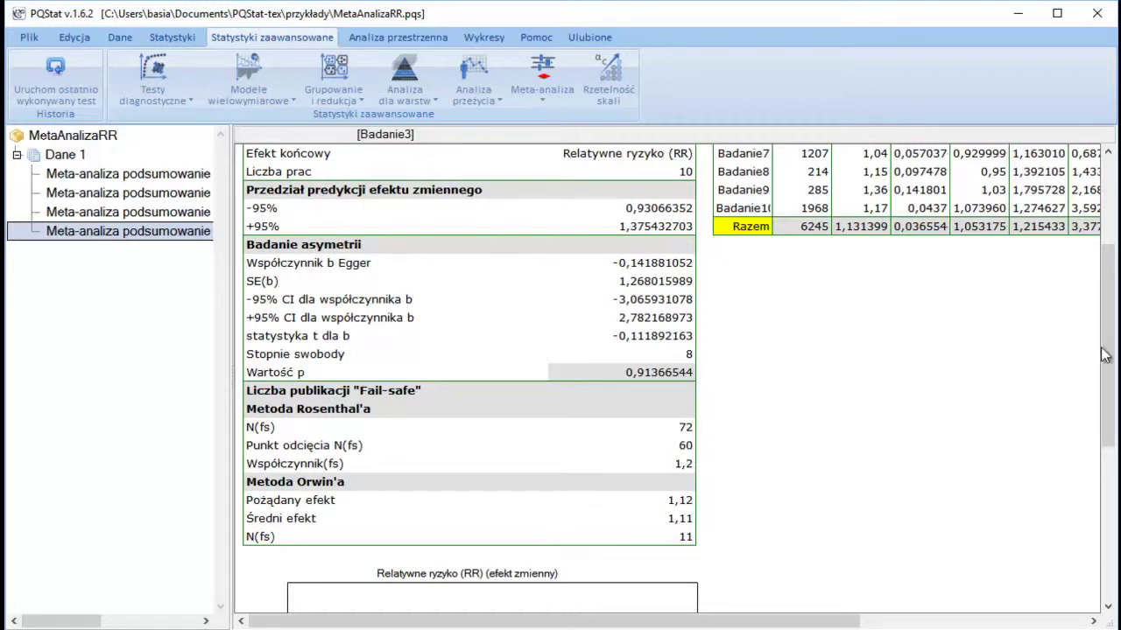
- Examine the full data table, select the relative risk in the Razem row, and review the asymmetry and fail-safe results
{"action": "left_click_drag", "start_coordinate": [1107, 356], "coordinate": [1108, 263]}
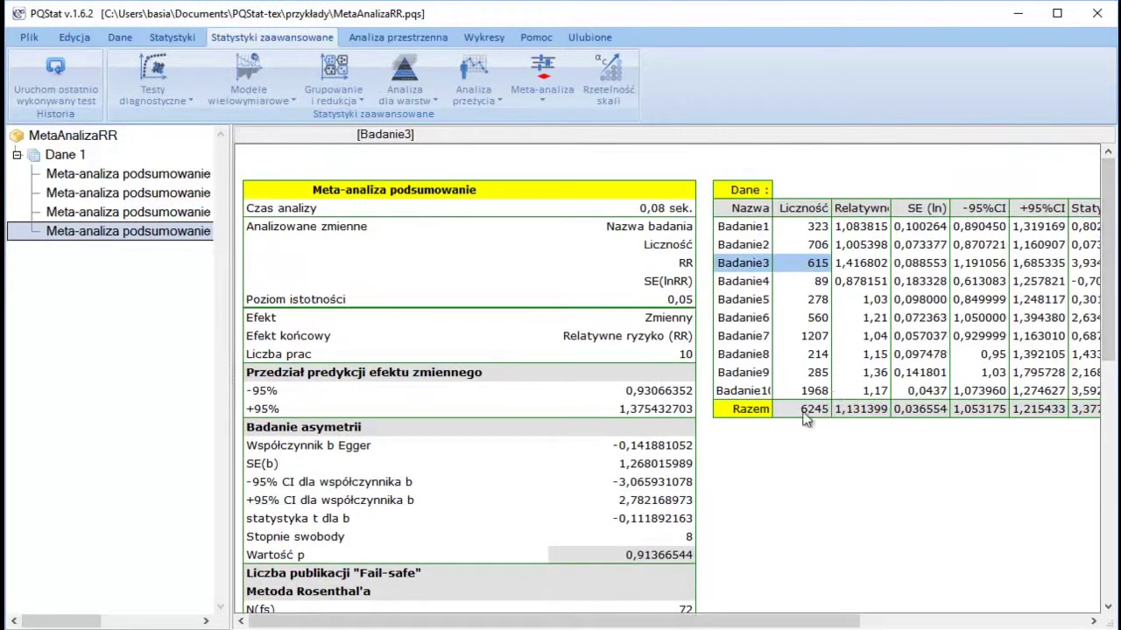
{"action": "left_click_drag", "start_coordinate": [838, 624], "coordinate": [966, 624]}
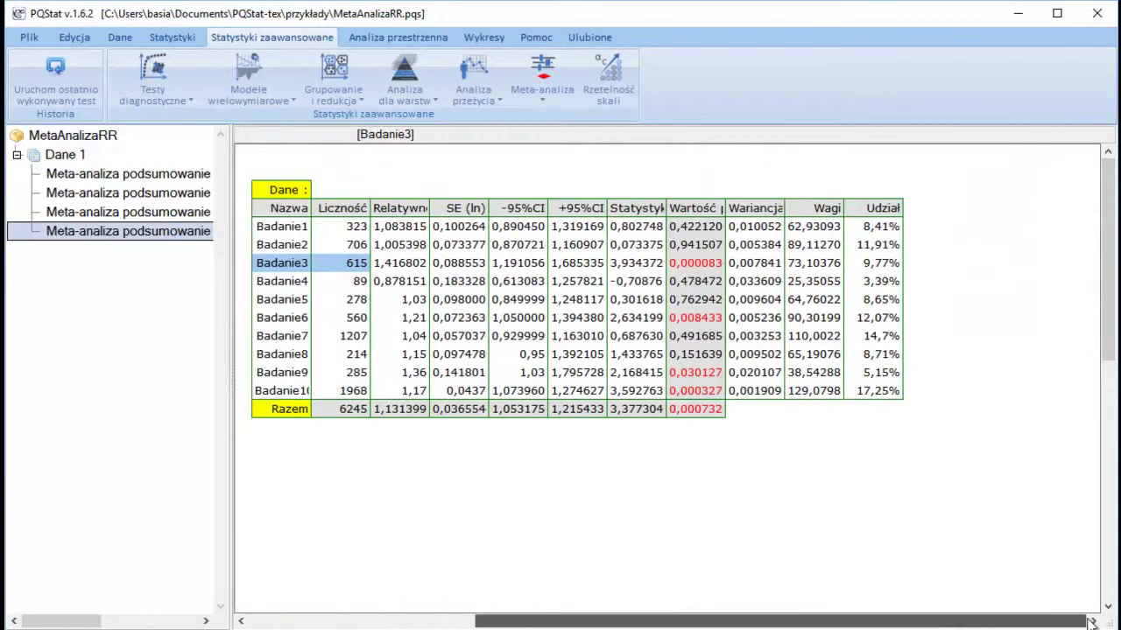
{"action": "left_click", "coordinate": [405, 411]}
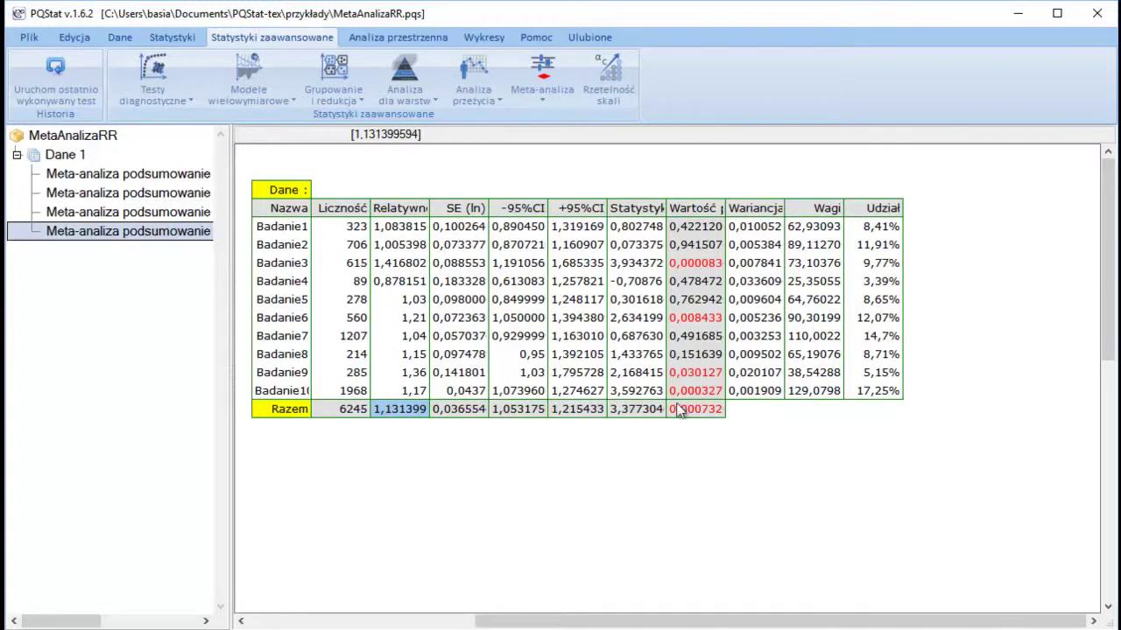
{"action": "left_click_drag", "start_coordinate": [775, 622], "coordinate": [549, 622]}
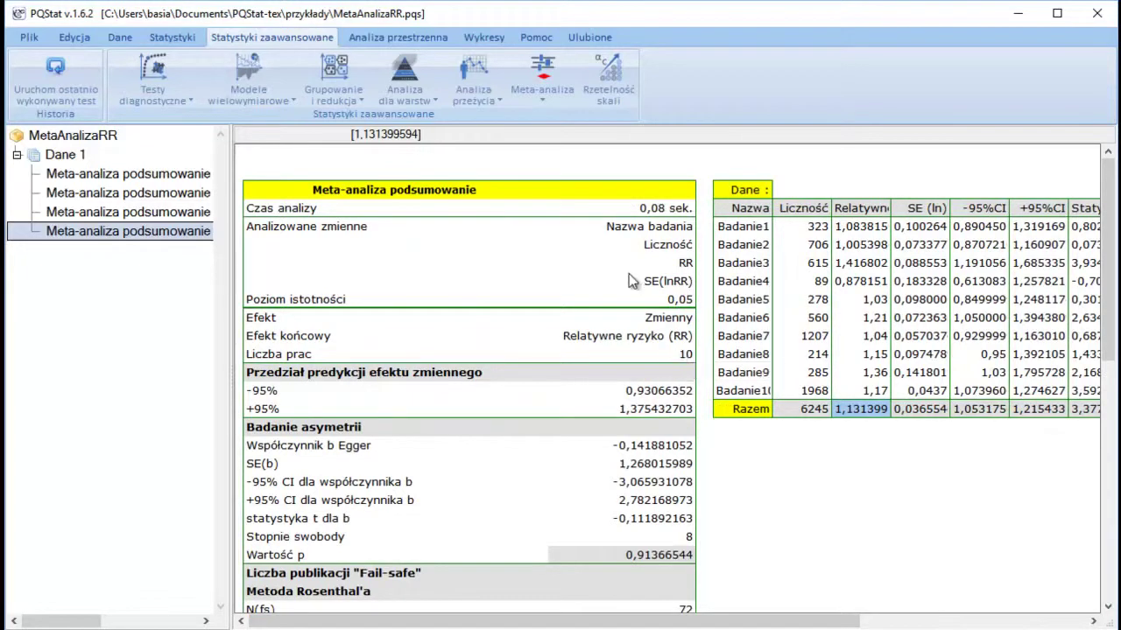
{"action": "scroll", "coordinate": [644, 486], "scroll_direction": "down", "scroll_amount": 5}
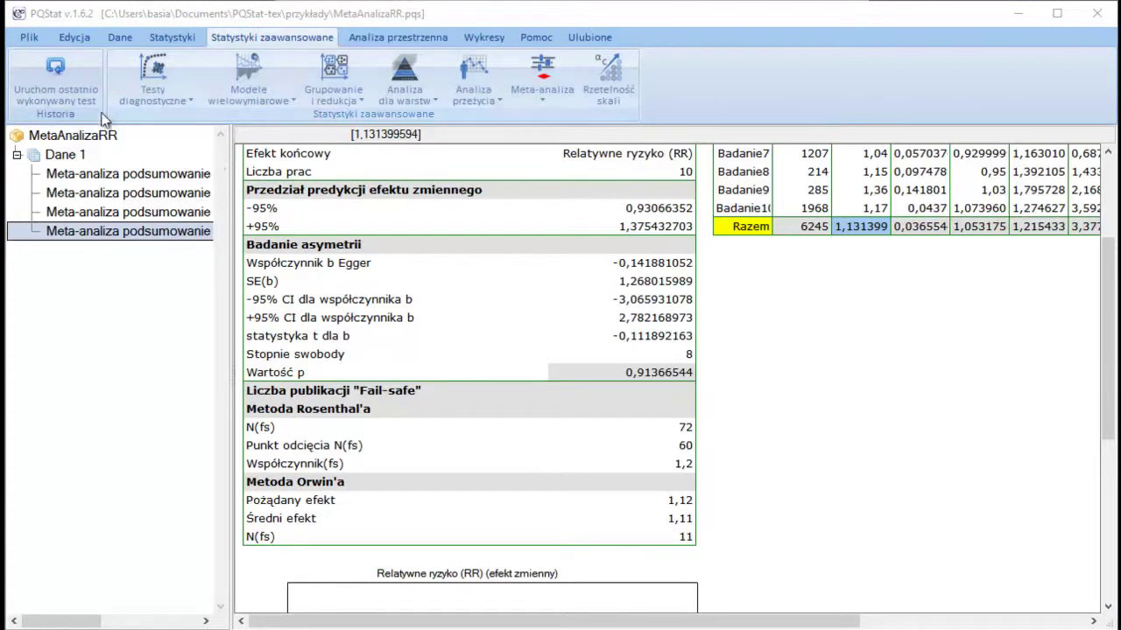
- Reopen the last analysis and replace Badanie asymetrii with Metaanaliza skumulowana, using 5-Kolejność publikowania as the sorting variable
{"action": "left_click", "coordinate": [58, 70]}
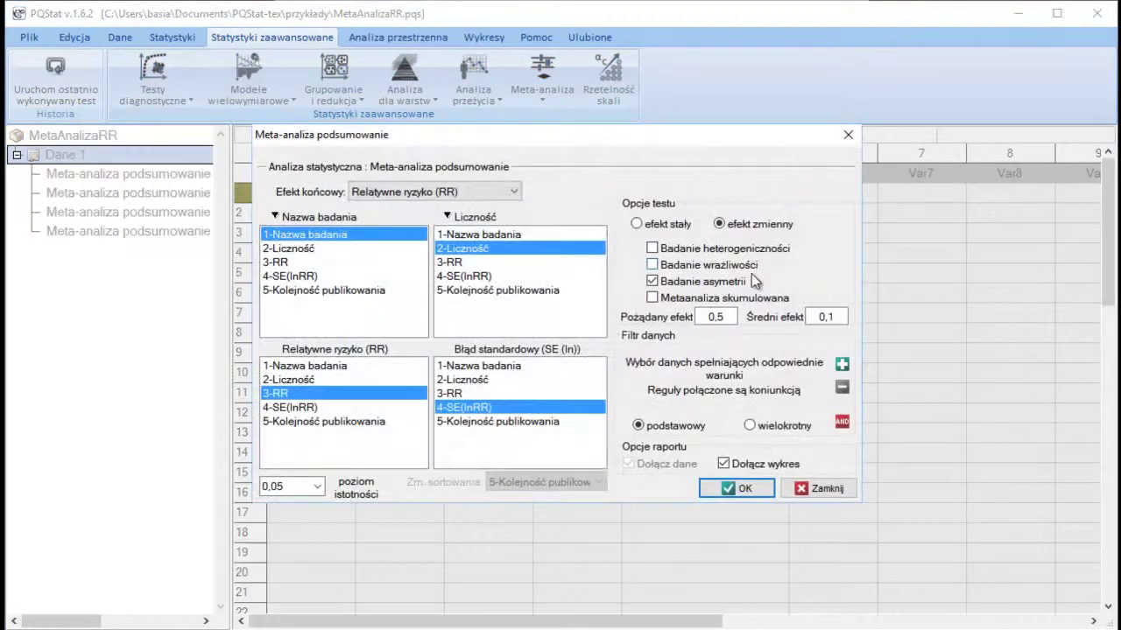
{"action": "left_click", "coordinate": [652, 281]}
{"action": "left_click", "coordinate": [663, 298]}
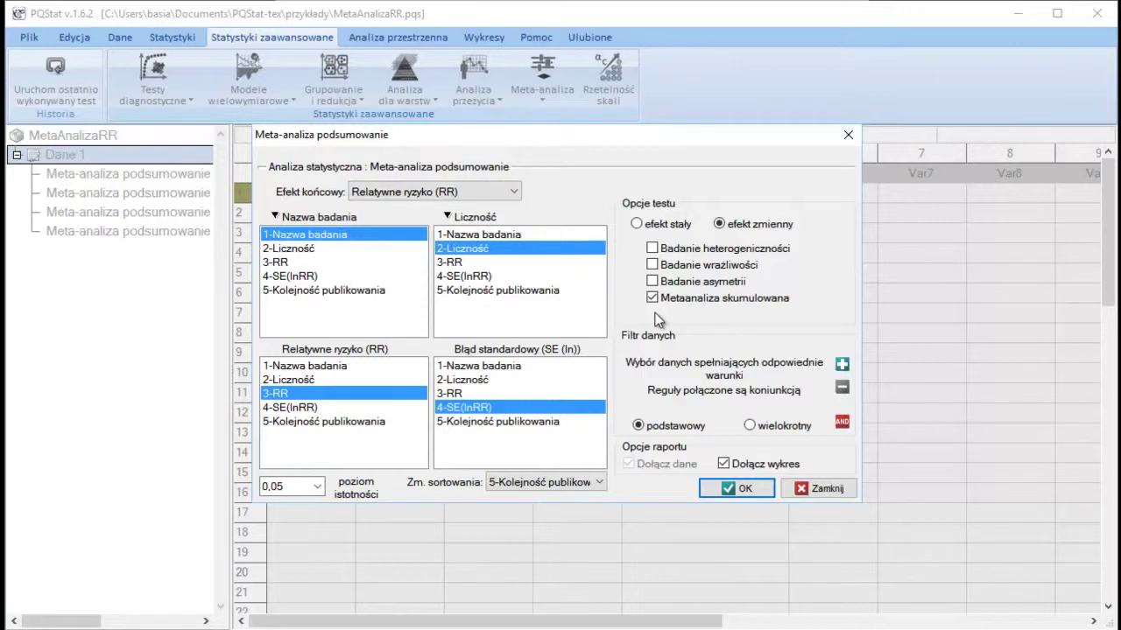
{"action": "left_click", "coordinate": [577, 480]}
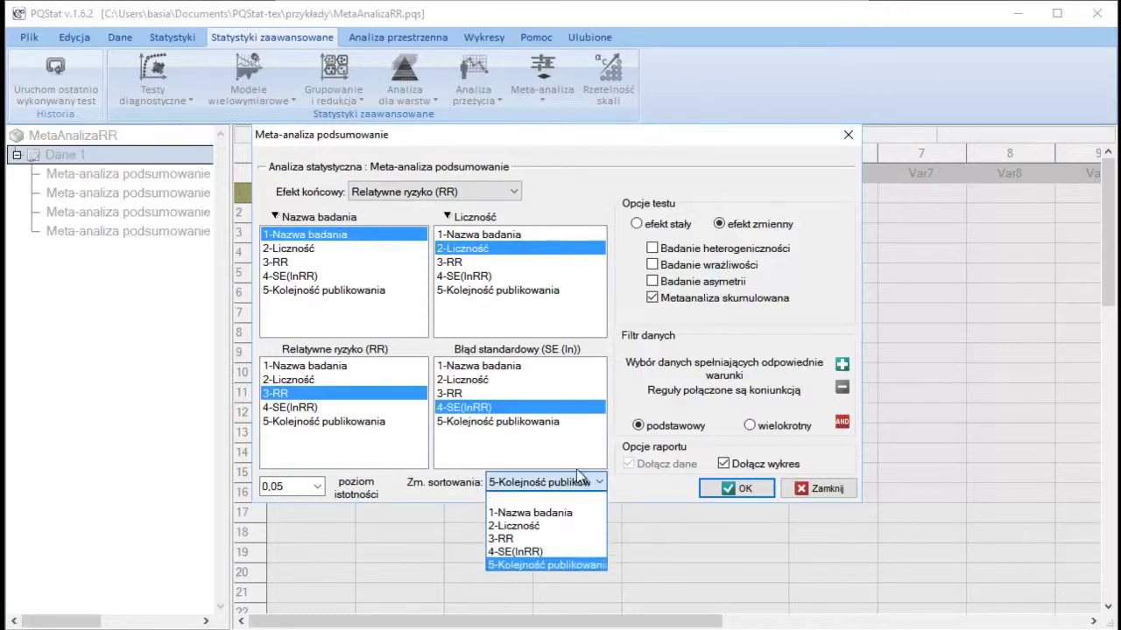
{"action": "left_click", "coordinate": [530, 567]}
{"action": "left_click_drag", "start_coordinate": [557, 140], "coordinate": [298, 160]}
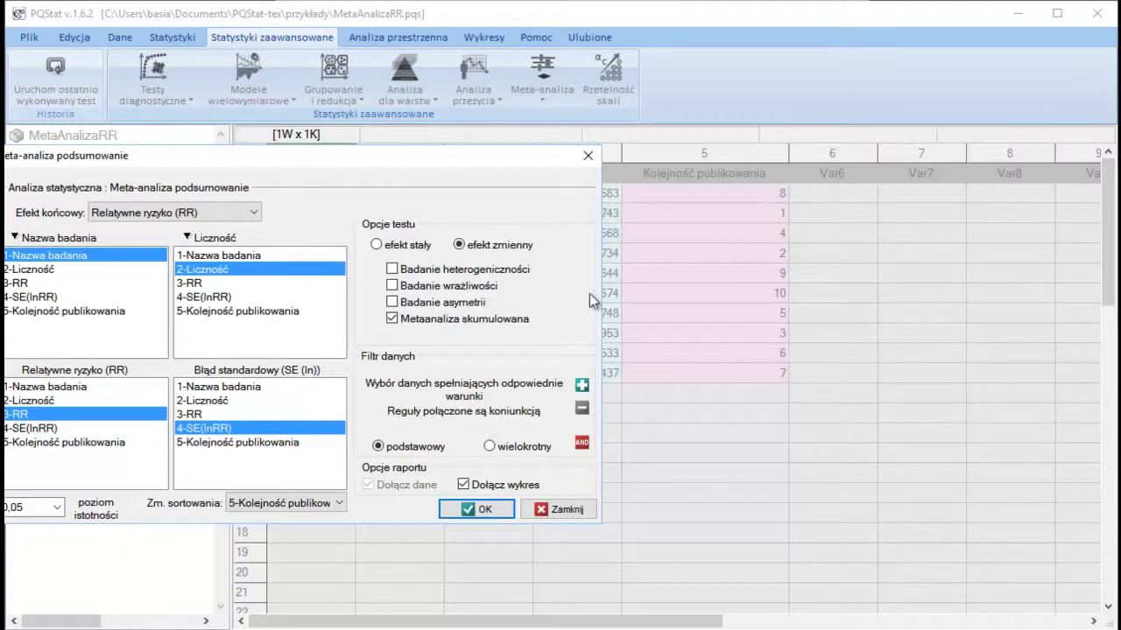
{"action": "left_click_drag", "start_coordinate": [432, 158], "coordinate": [748, 151]}
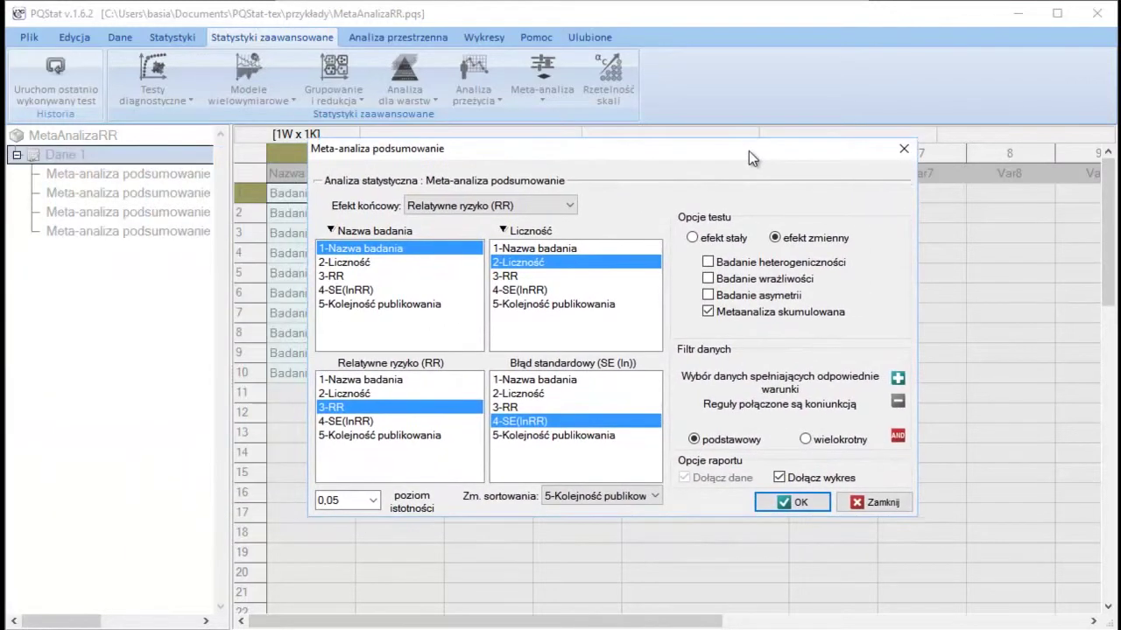
- Exclude the funnel plot from the report, keep the cumulative forest and bar charts (skumulowany), and run the analysis
{"action": "left_click", "coordinate": [779, 477]}
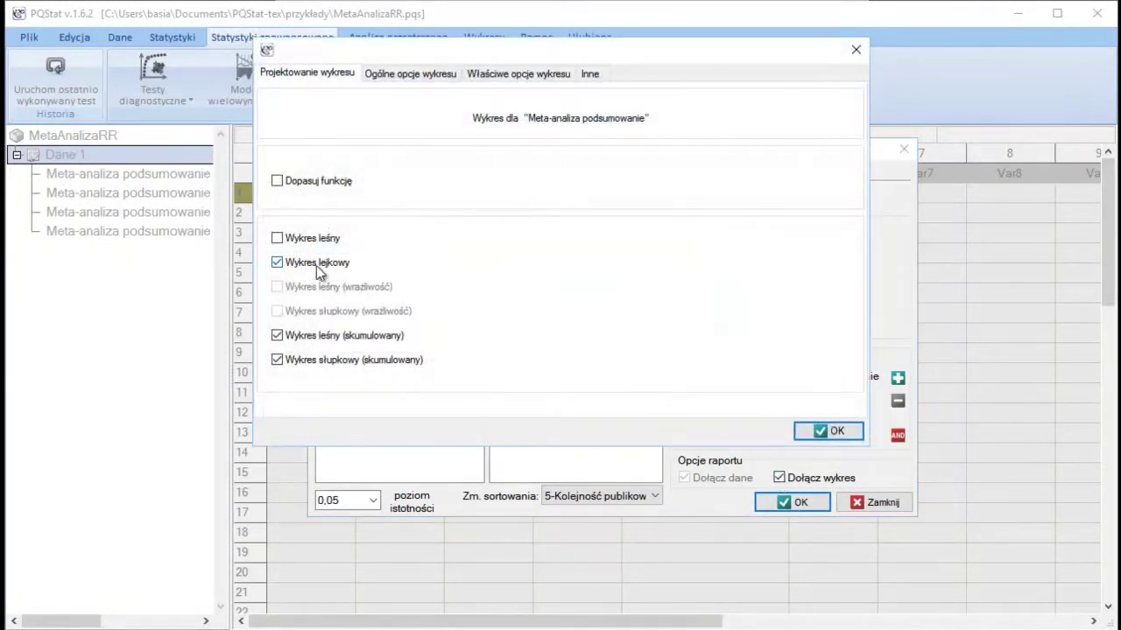
{"action": "left_click", "coordinate": [315, 266]}
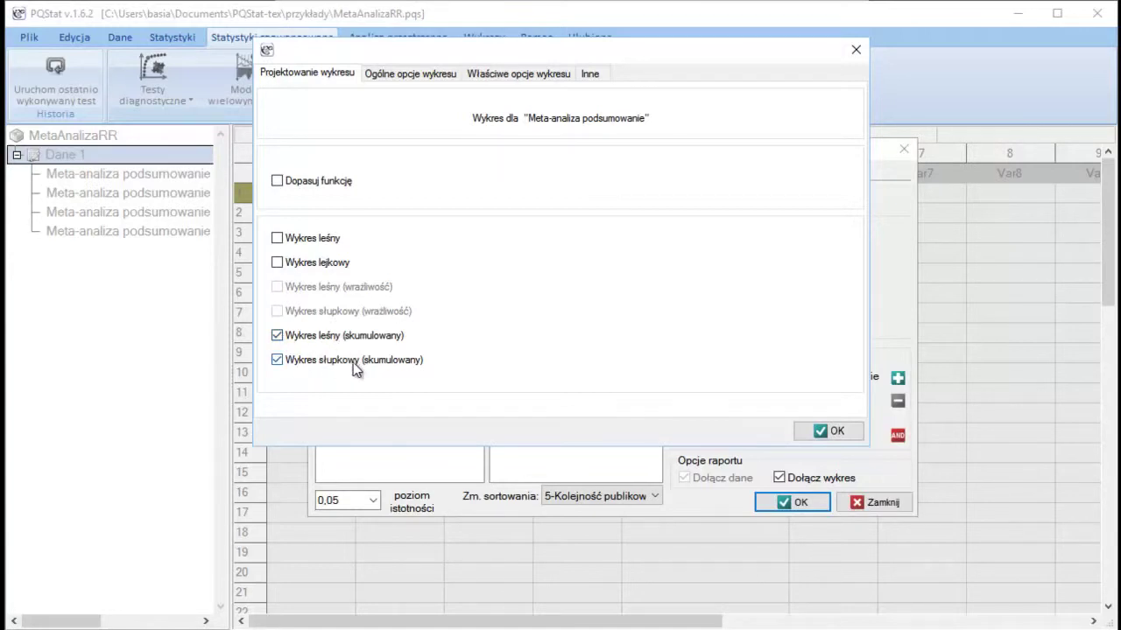
{"action": "left_click", "coordinate": [827, 431]}
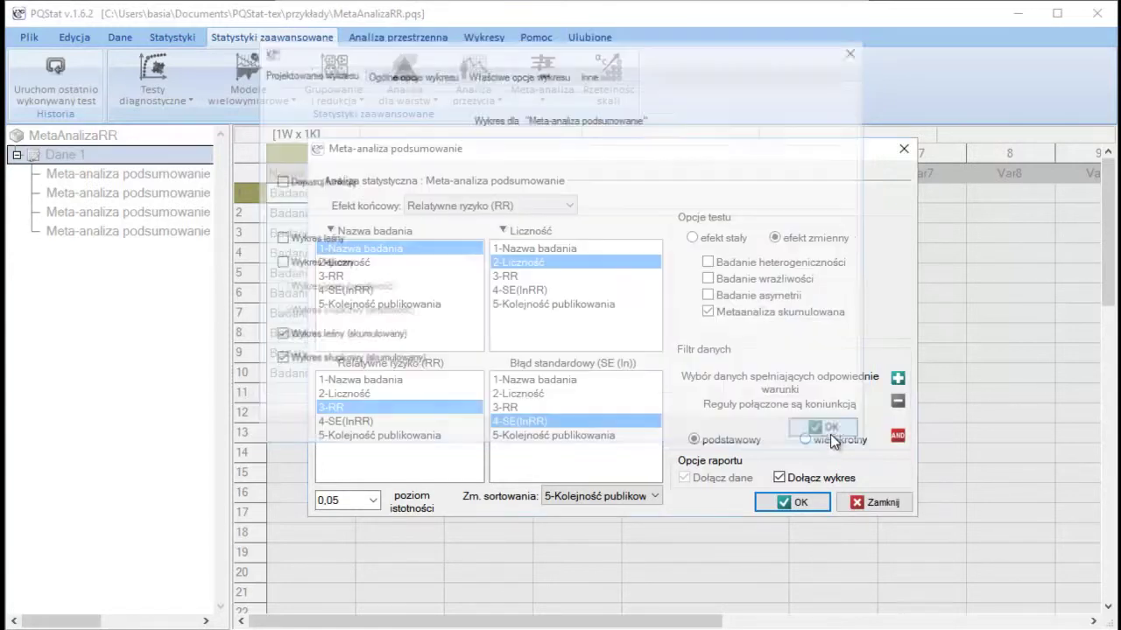
{"action": "left_click", "coordinate": [799, 502]}
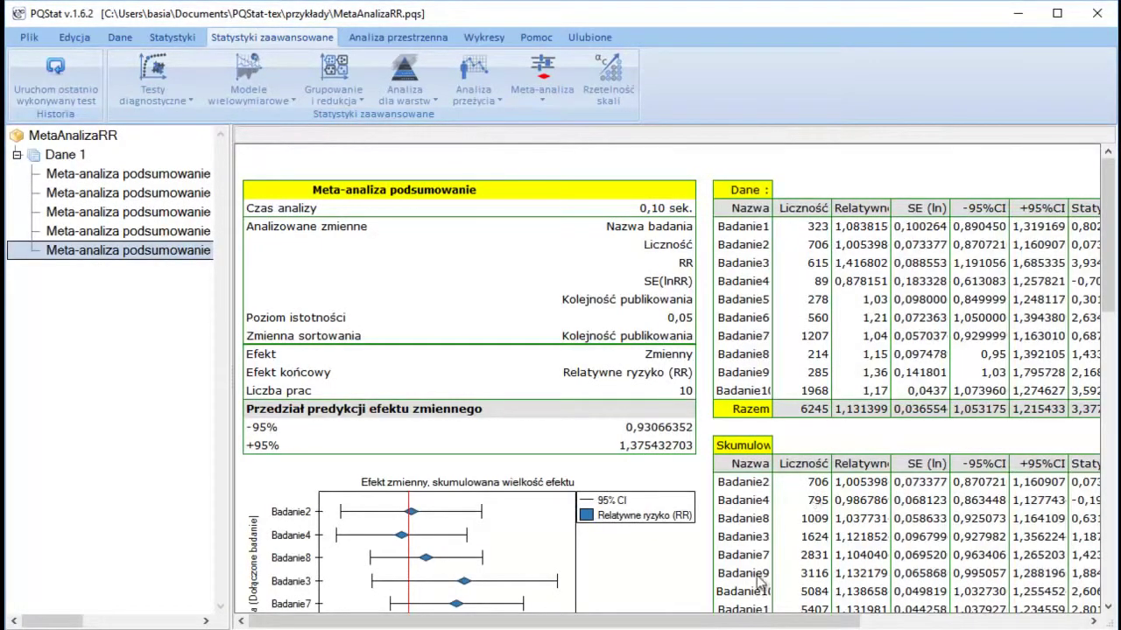
- Widen the Wartość sortowania column of the cumulative results table so its full header shows
{"action": "left_click_drag", "start_coordinate": [766, 620], "coordinate": [995, 621]}
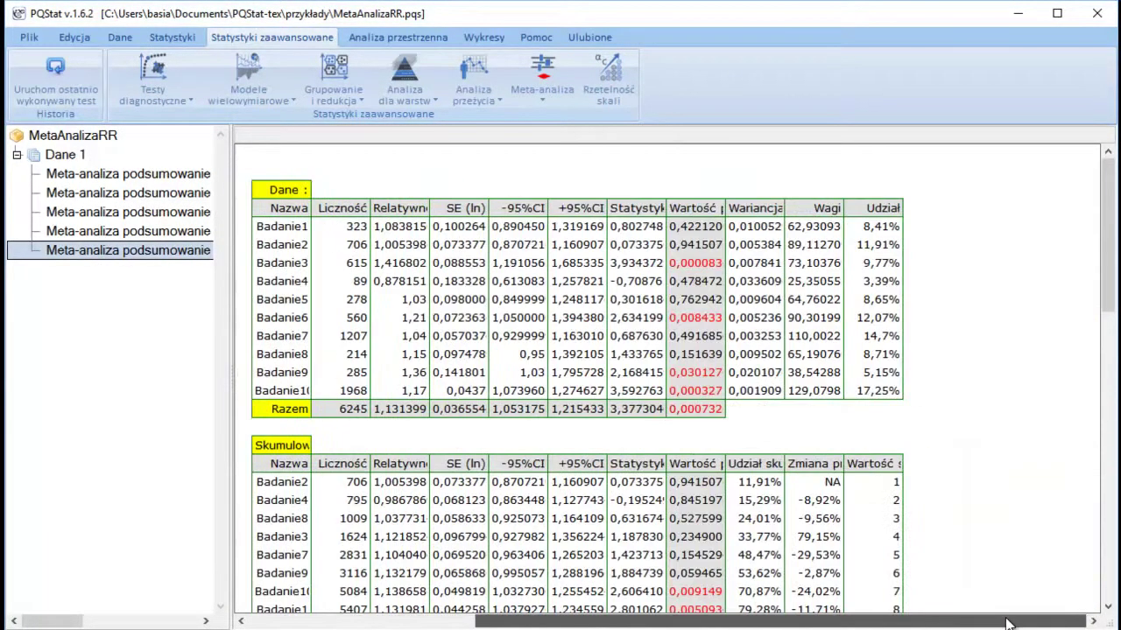
{"action": "scroll", "coordinate": [370, 388], "scroll_direction": "down", "scroll_amount": 2}
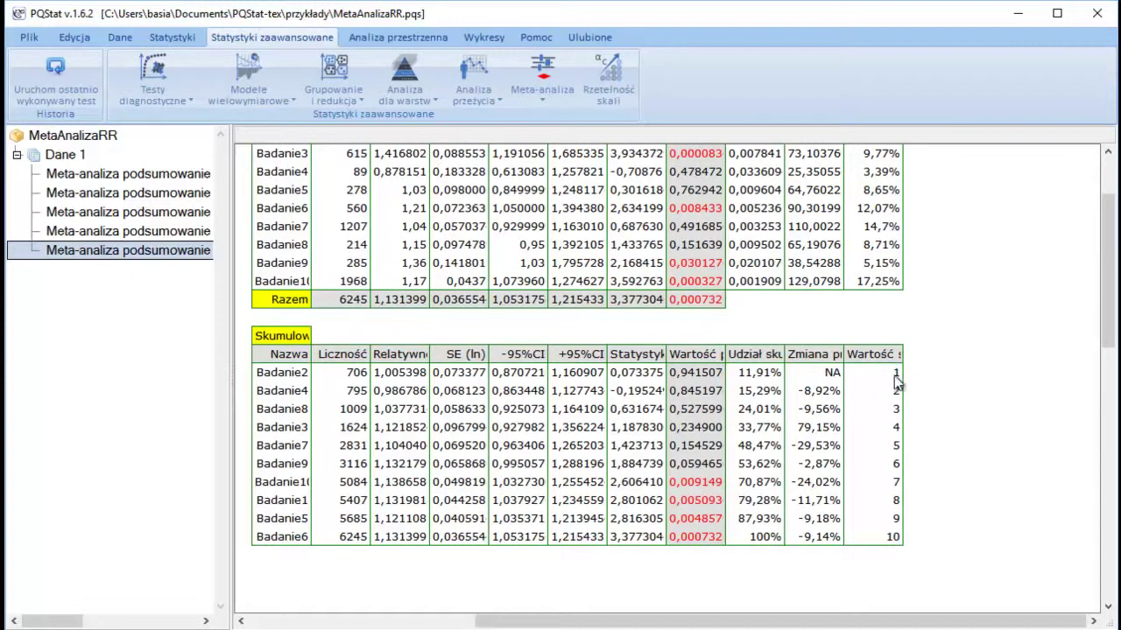
{"action": "left_click_drag", "start_coordinate": [902, 354], "coordinate": [961, 352]}
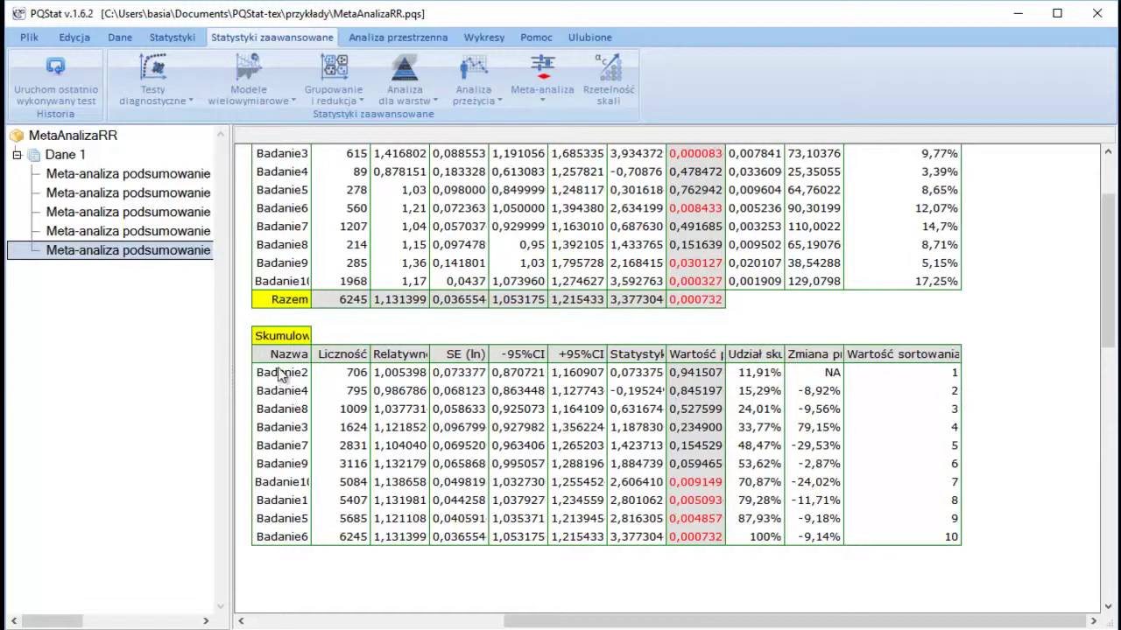
- Highlight the cumulative results of Badanie4 and Badanie10, and select the p-value in the Badanie1 row
{"action": "left_click_drag", "start_coordinate": [344, 395], "coordinate": [680, 396]}
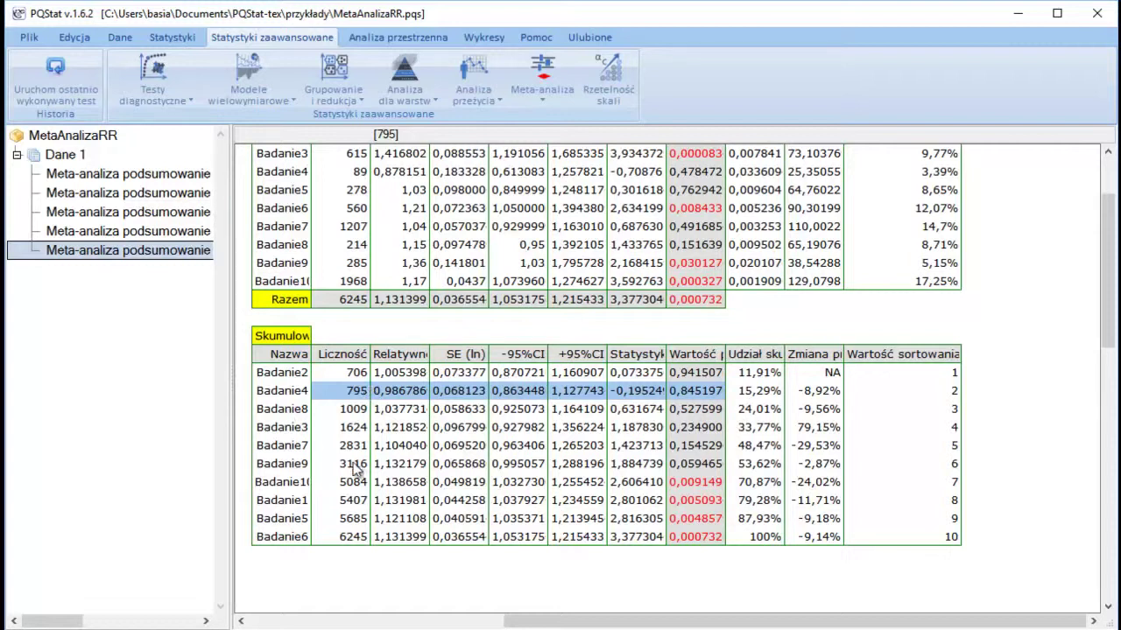
{"action": "left_click_drag", "start_coordinate": [298, 484], "coordinate": [681, 492]}
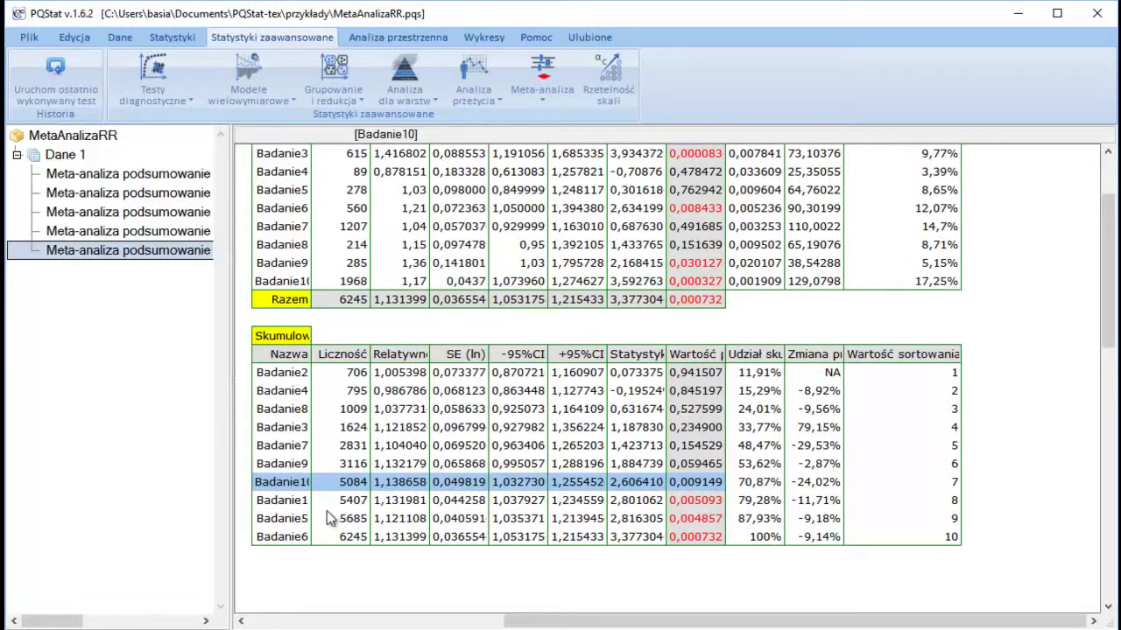
{"action": "left_click", "coordinate": [688, 505]}
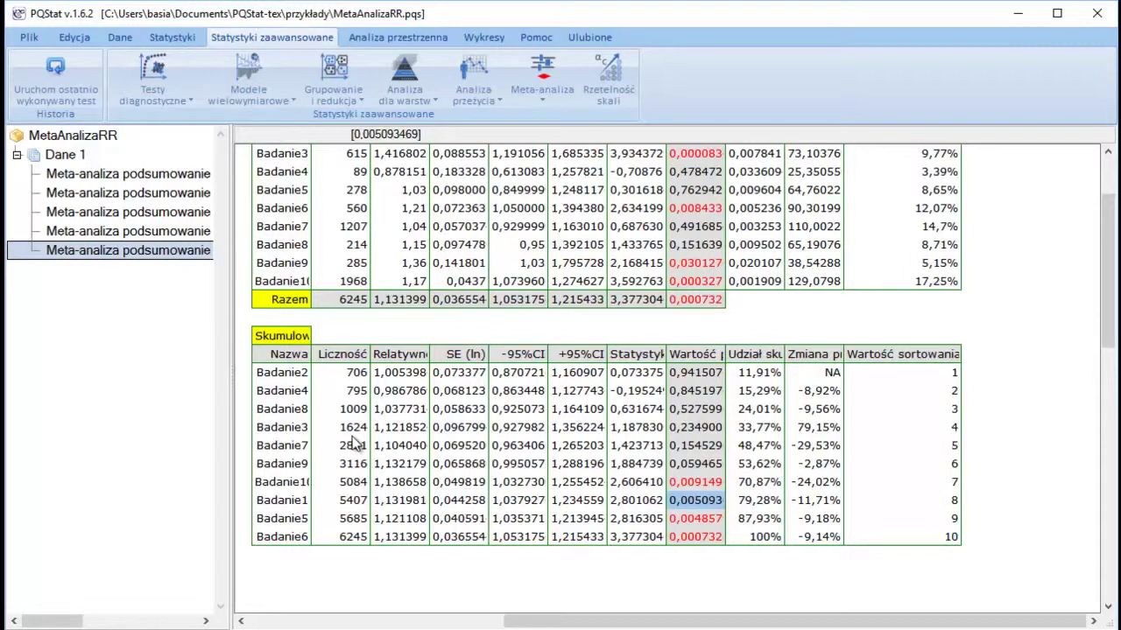
- Go through the study names from Badanie10 down to Badanie6 in the cumulative table, adjusting the Nazwa column's width
{"action": "left_click", "coordinate": [294, 487]}
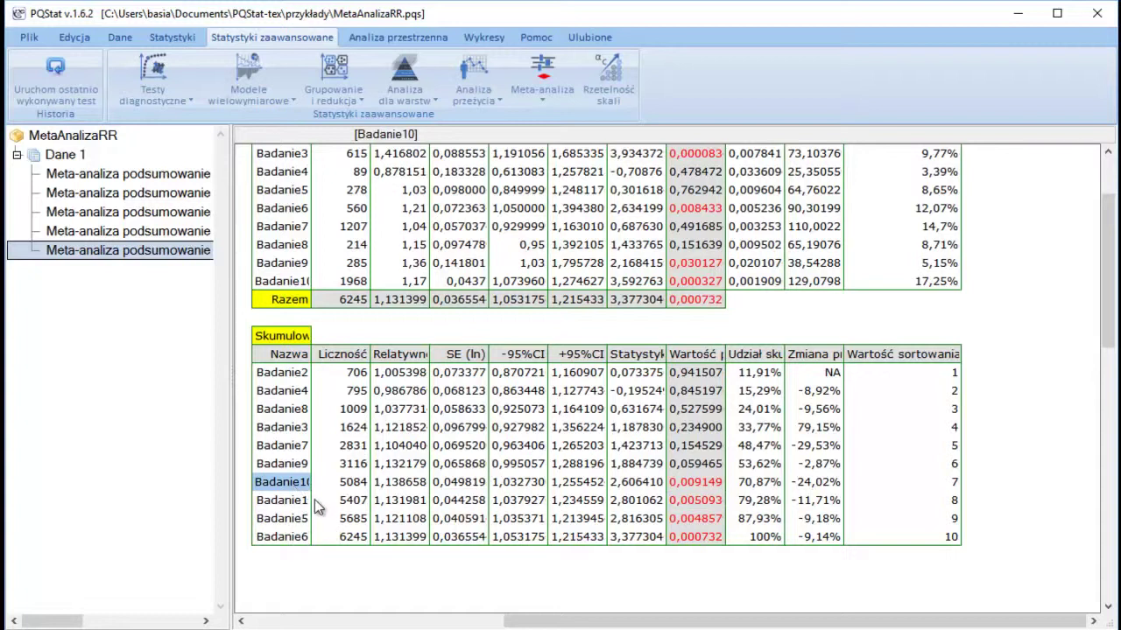
{"action": "double_click", "coordinate": [325, 501]}
{"action": "left_click", "coordinate": [317, 503]}
{"action": "left_click", "coordinate": [315, 519]}
{"action": "left_click", "coordinate": [313, 535]}
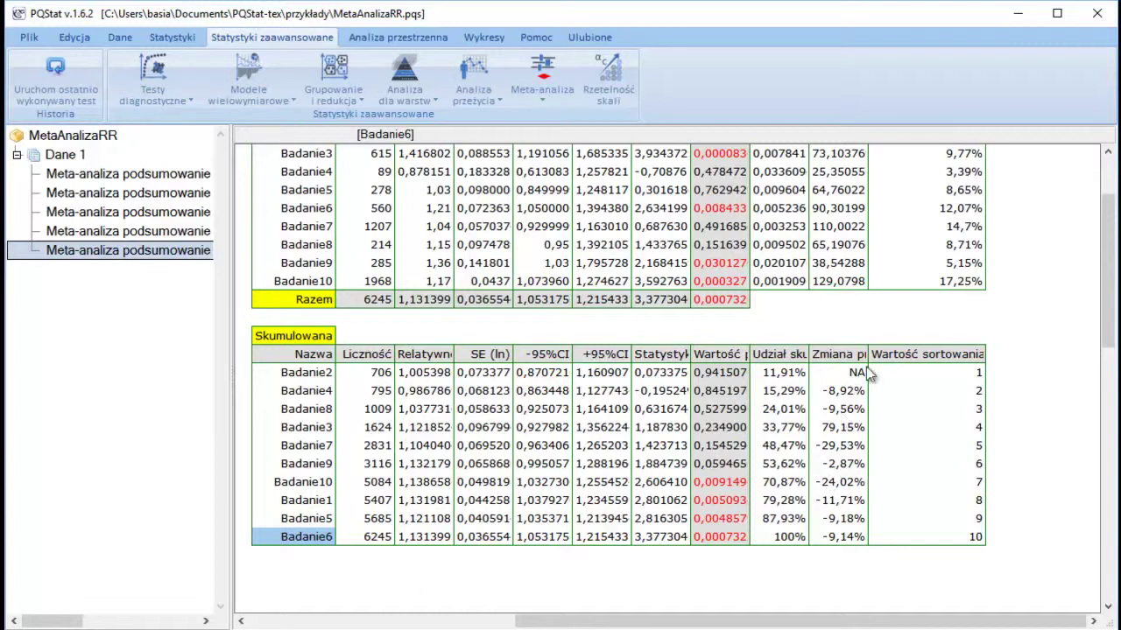
{"action": "left_click_drag", "start_coordinate": [869, 373], "coordinate": [843, 374]}
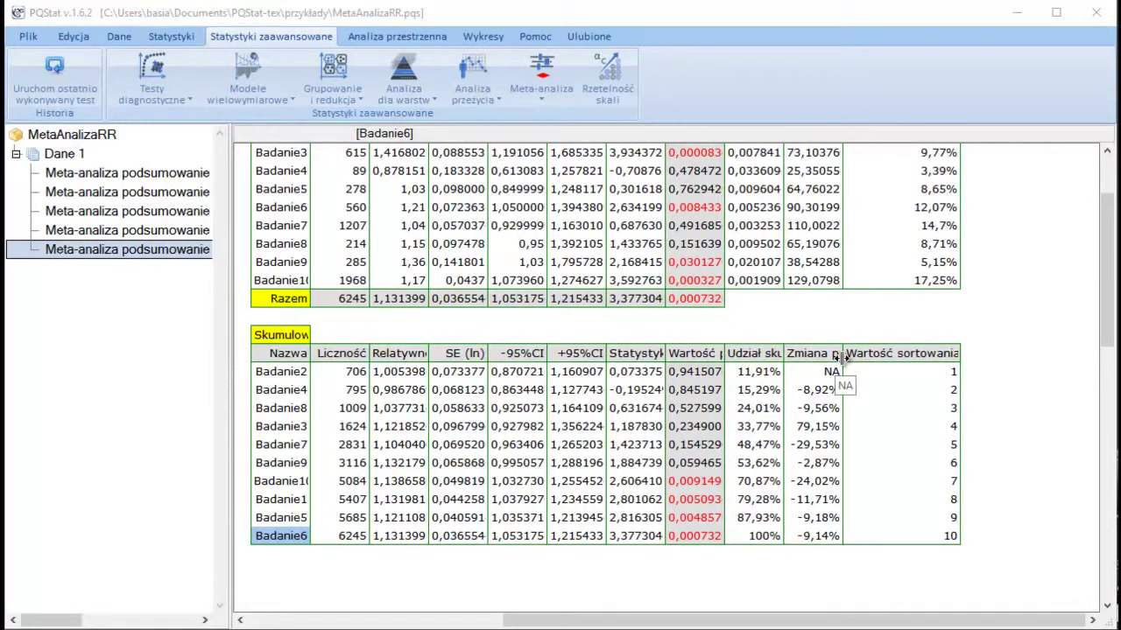
- Widen the Zmiana precyzji column of the cumulative results table and highlight the Badanie3 row from its precision change back to its name
{"action": "left_click_drag", "start_coordinate": [840, 357], "coordinate": [896, 356]}
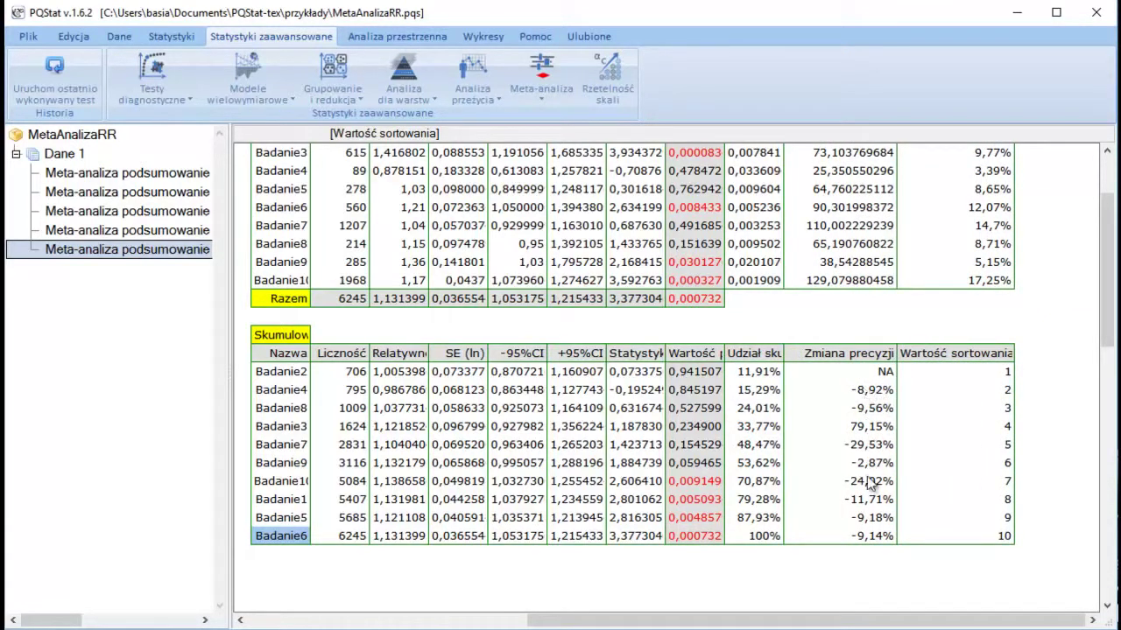
{"action": "left_click", "coordinate": [883, 428]}
{"action": "left_click_drag", "start_coordinate": [723, 433], "coordinate": [278, 432]}
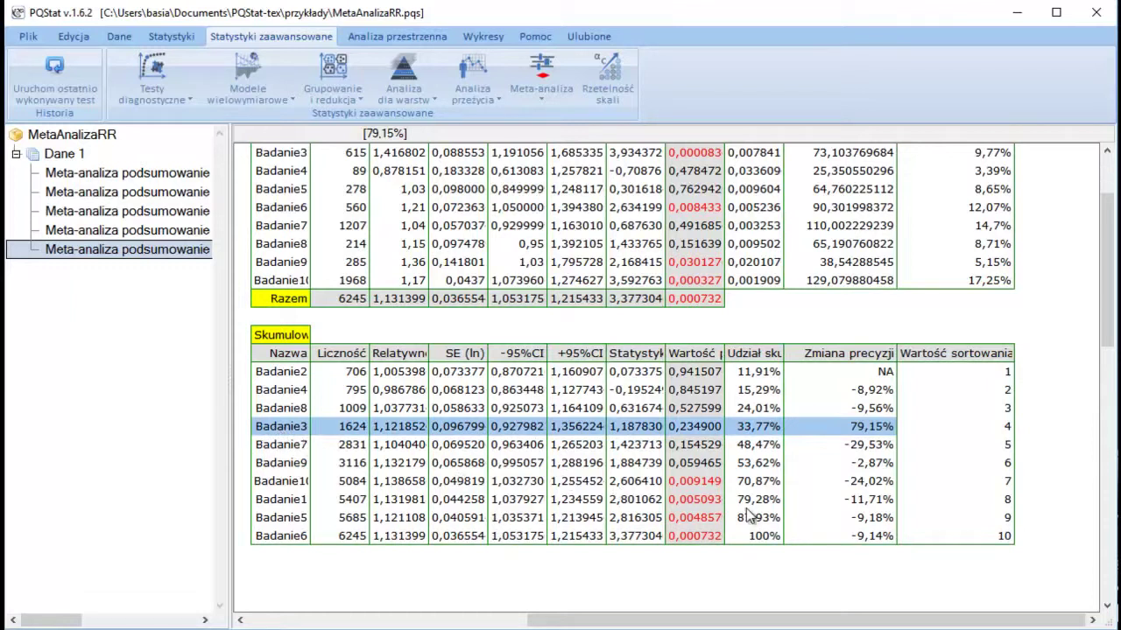
- Examine the cumulative effect-size forest plot and the precision-change bar chart in the report
{"action": "left_click_drag", "start_coordinate": [830, 624], "coordinate": [582, 624]}
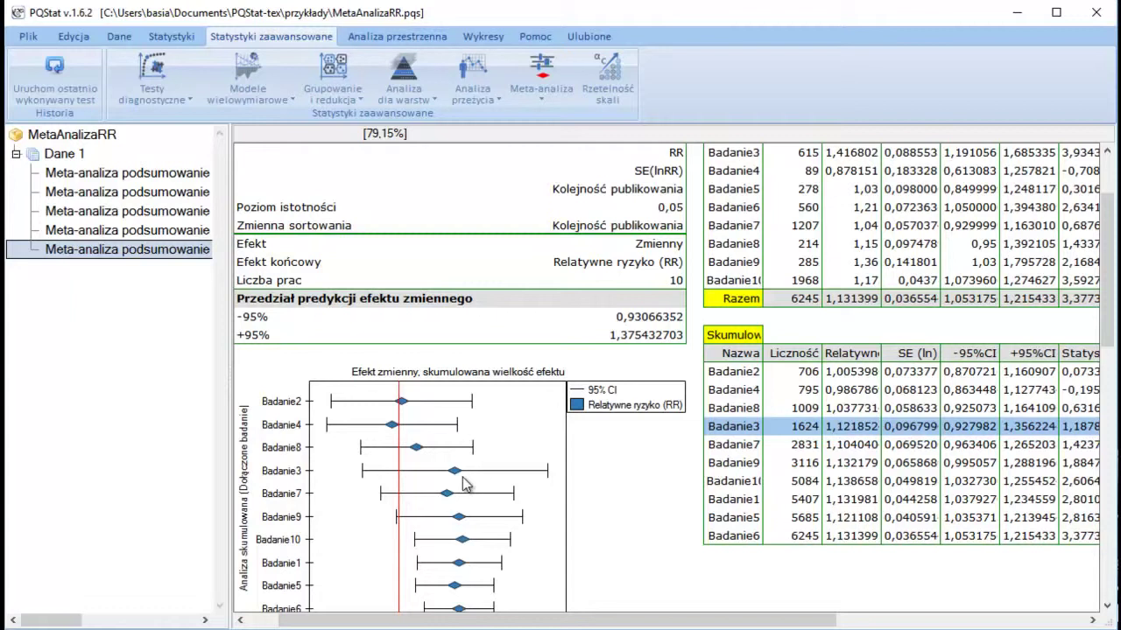
{"action": "scroll", "coordinate": [464, 485], "scroll_direction": "down", "scroll_amount": 3}
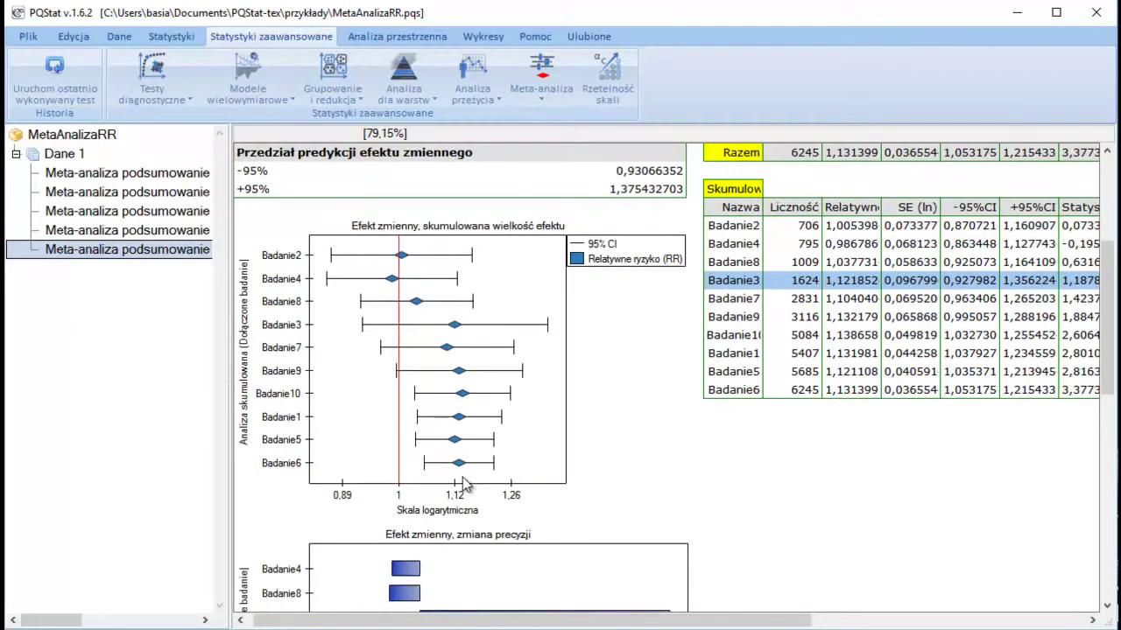
{"action": "scroll", "coordinate": [464, 484], "scroll_direction": "down", "scroll_amount": 4}
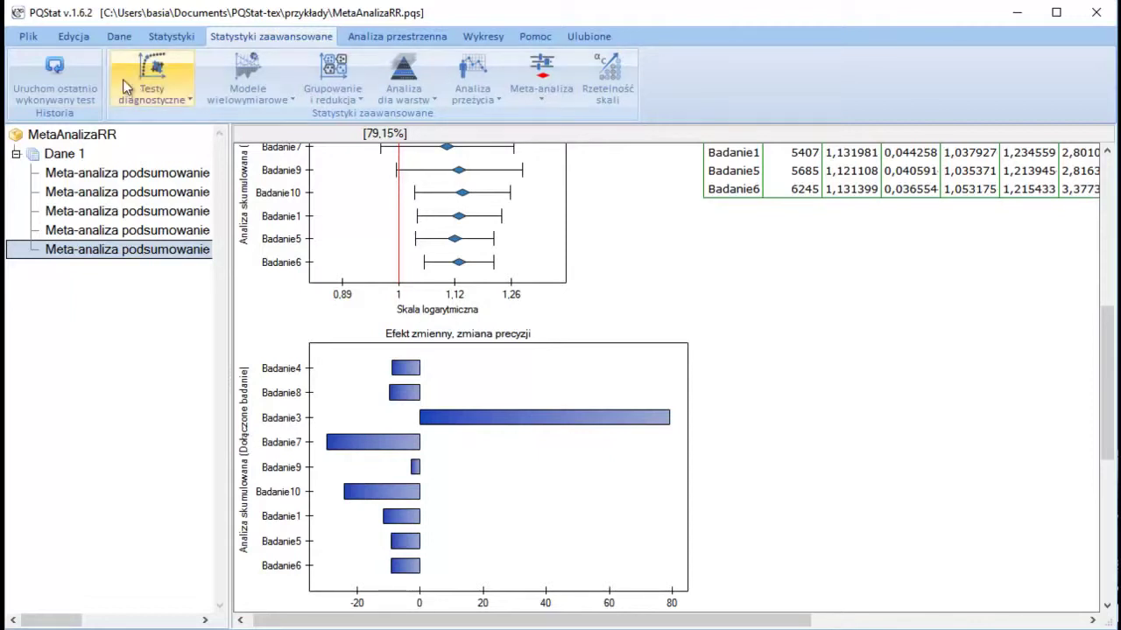
- Reopen the last meta-analysis, add the heterogeneity, sensitivity and asymmetry tests to the cumulative analysis, and include all six charts
{"action": "left_click", "coordinate": [56, 67]}
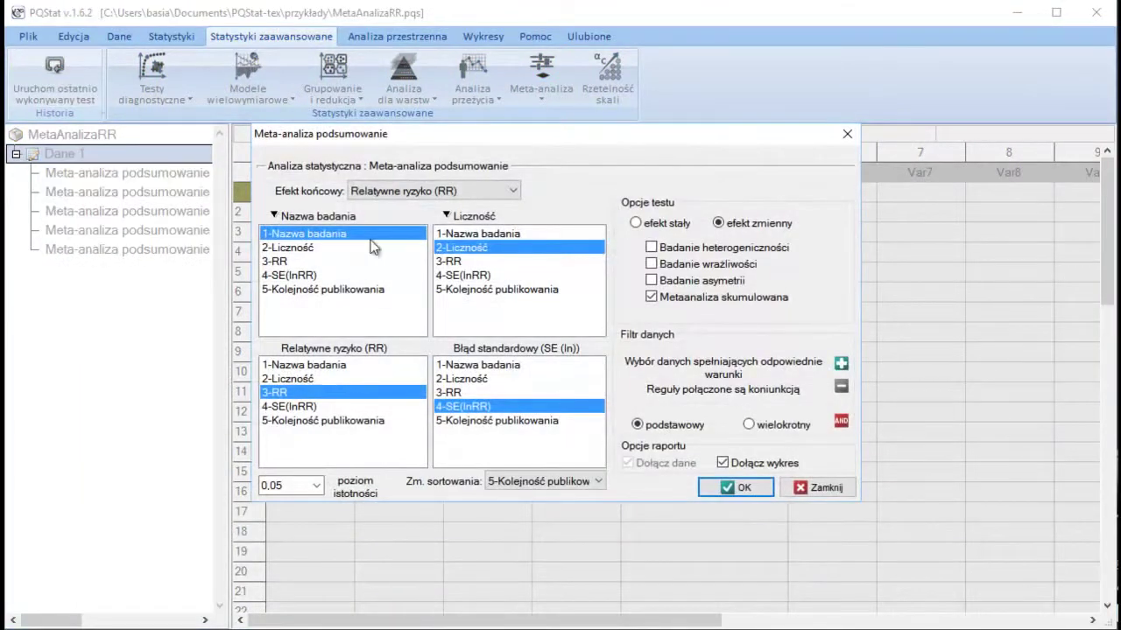
{"action": "left_click", "coordinate": [660, 255]}
{"action": "left_click", "coordinate": [653, 264]}
{"action": "left_click", "coordinate": [653, 281]}
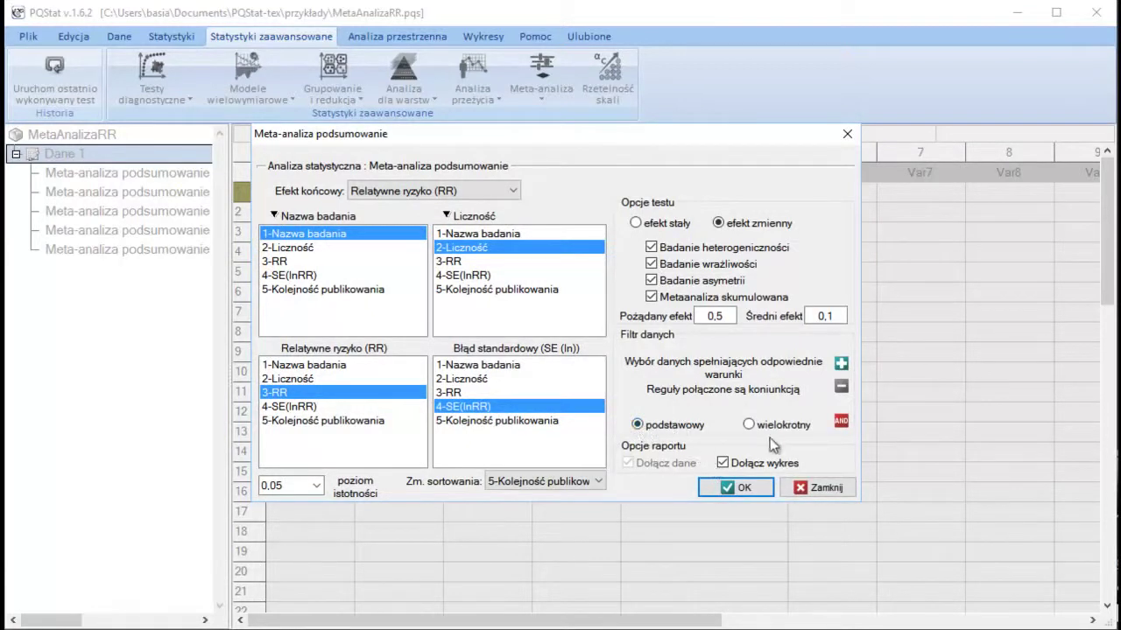
{"action": "left_click", "coordinate": [723, 463]}
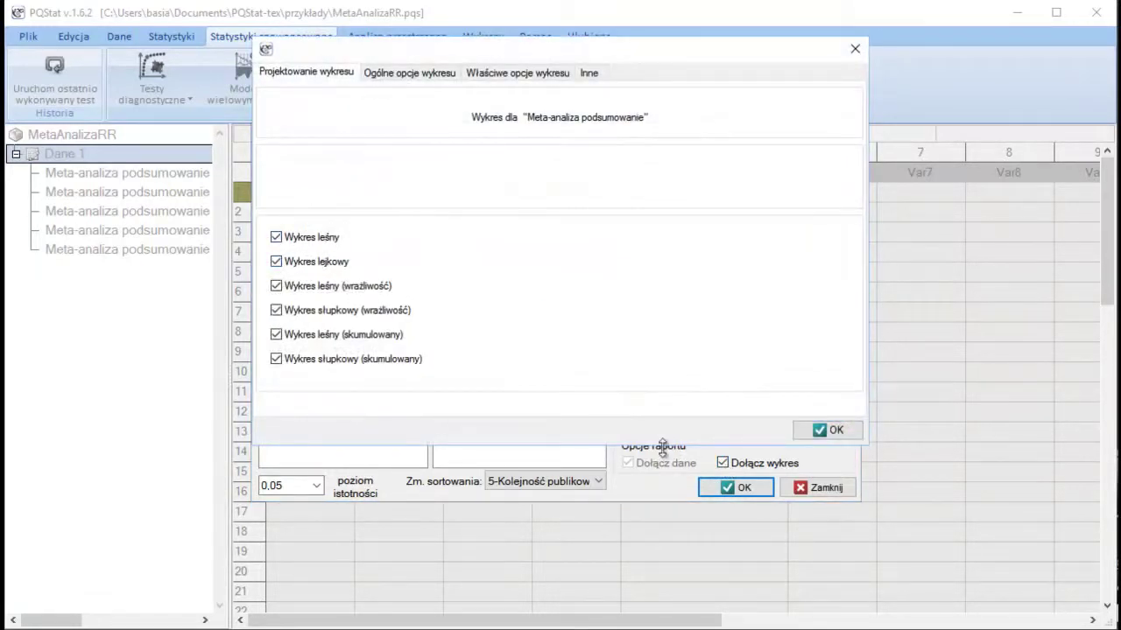
{"action": "left_click", "coordinate": [828, 430]}
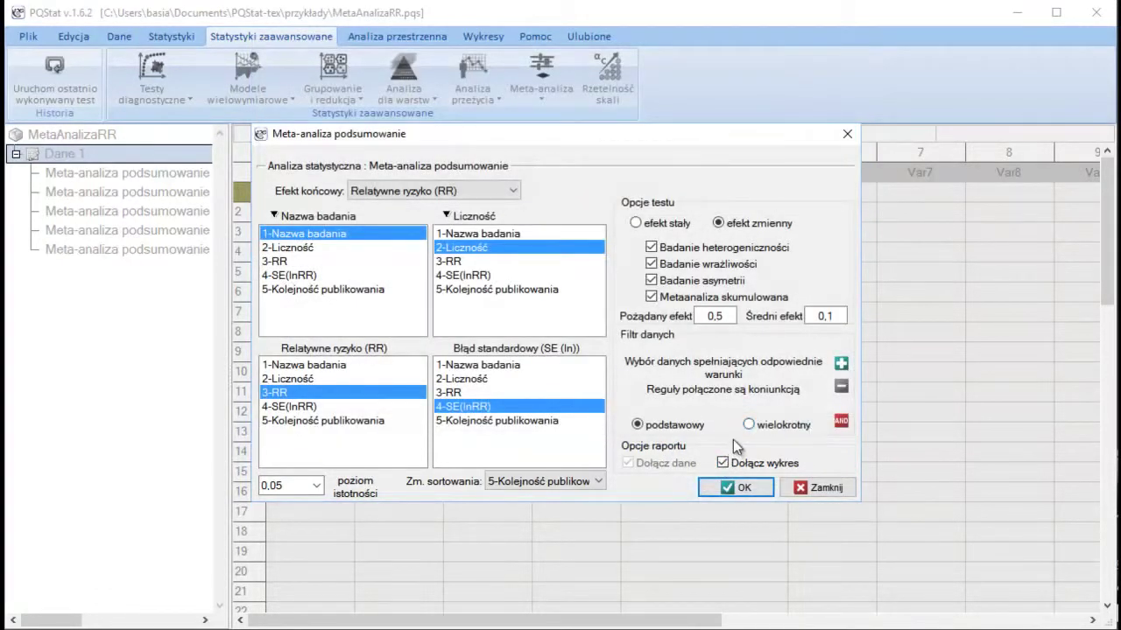
- Add a data filter excluding Badanie3 (Nazwa badania <> Badanie3) and run the meta-analysis to view its report
{"action": "left_click", "coordinate": [840, 363]}
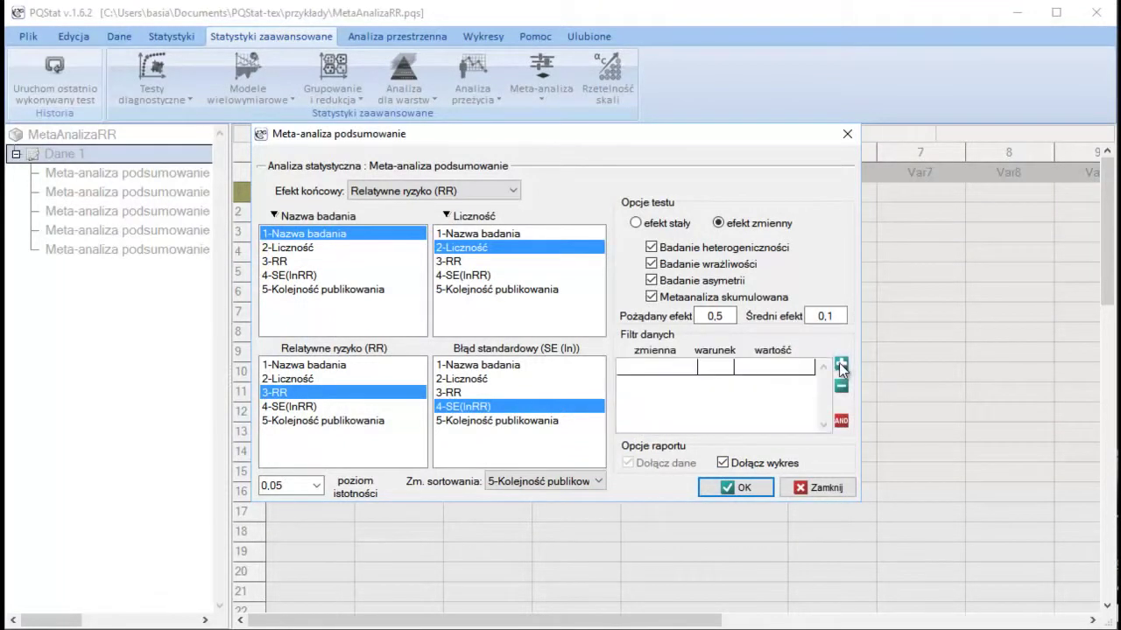
{"action": "left_click", "coordinate": [689, 368]}
{"action": "left_click", "coordinate": [688, 369]}
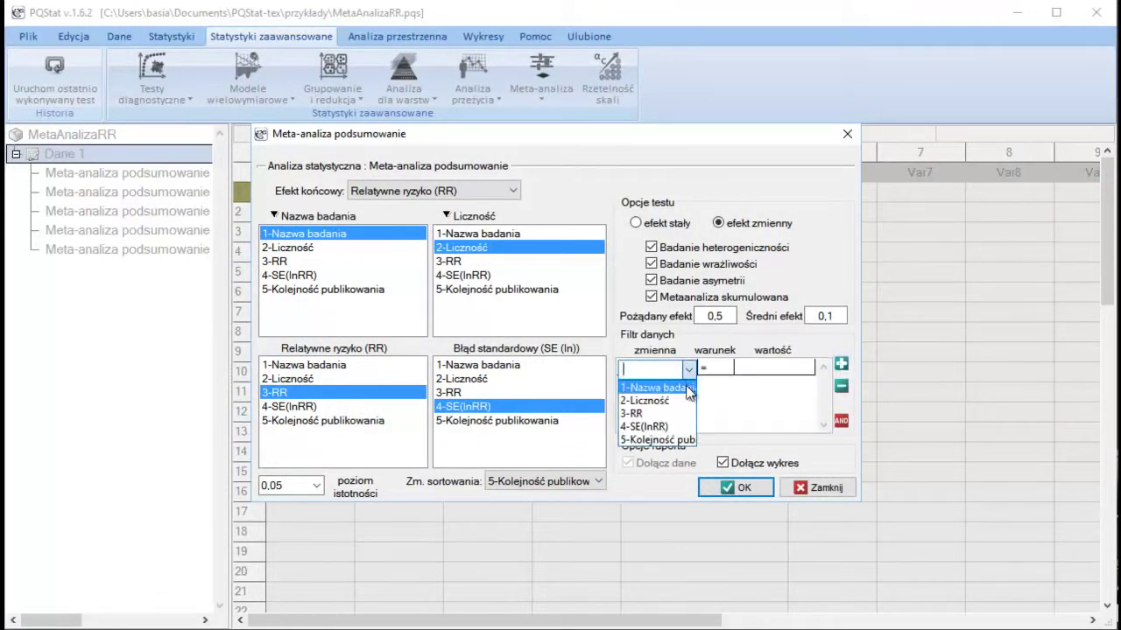
{"action": "left_click", "coordinate": [690, 390]}
{"action": "left_click", "coordinate": [725, 369]}
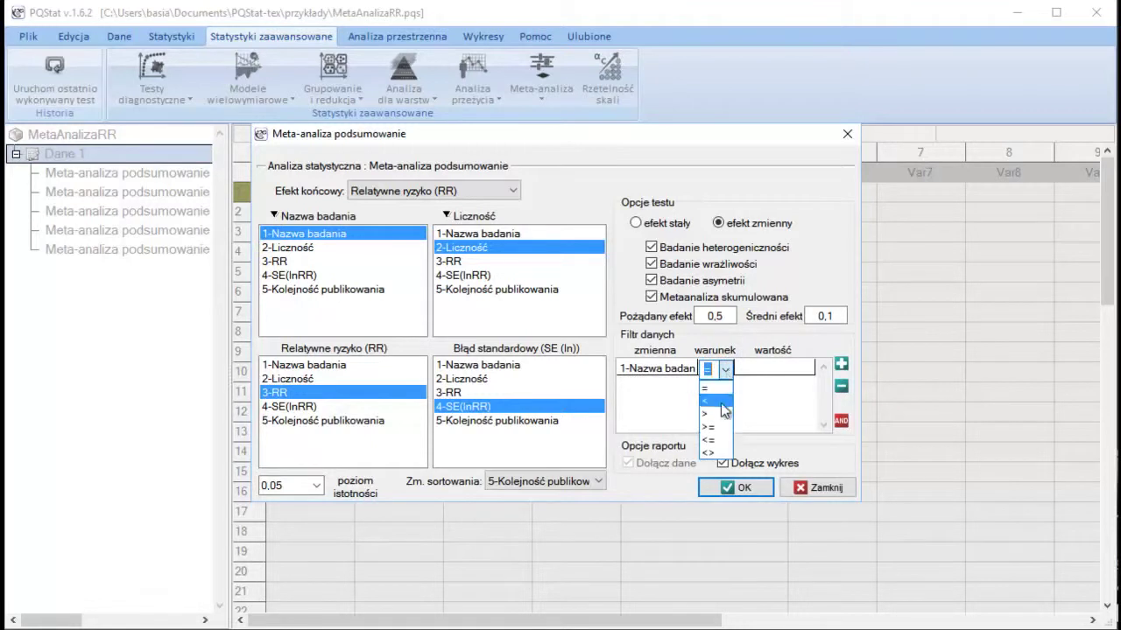
{"action": "left_click", "coordinate": [726, 453]}
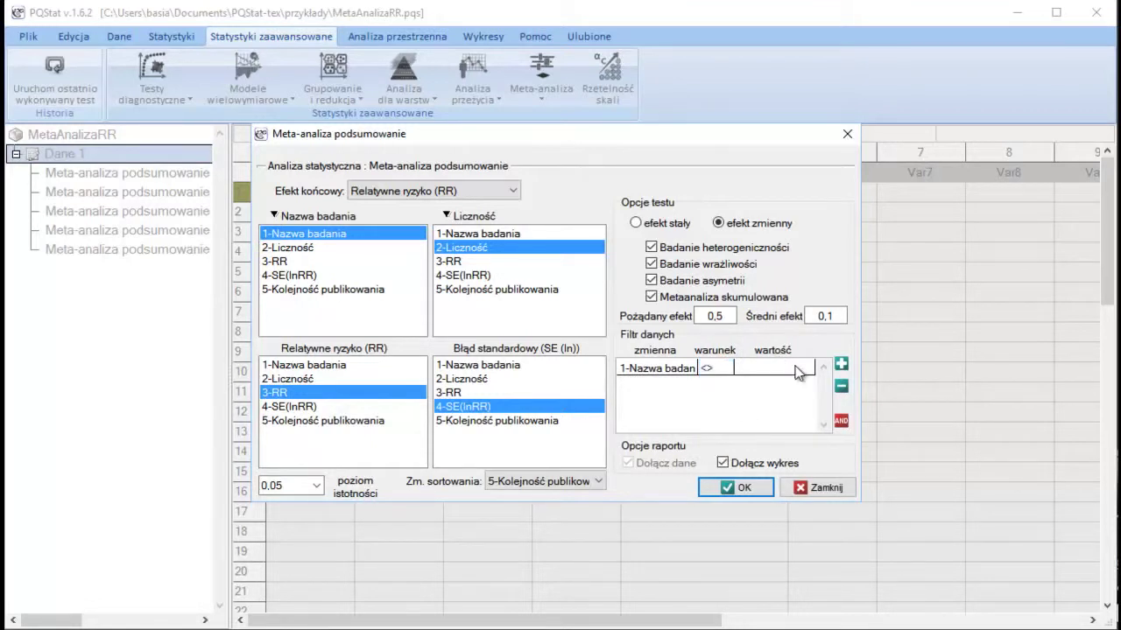
{"action": "left_click", "coordinate": [804, 369]}
{"action": "left_click", "coordinate": [809, 372]}
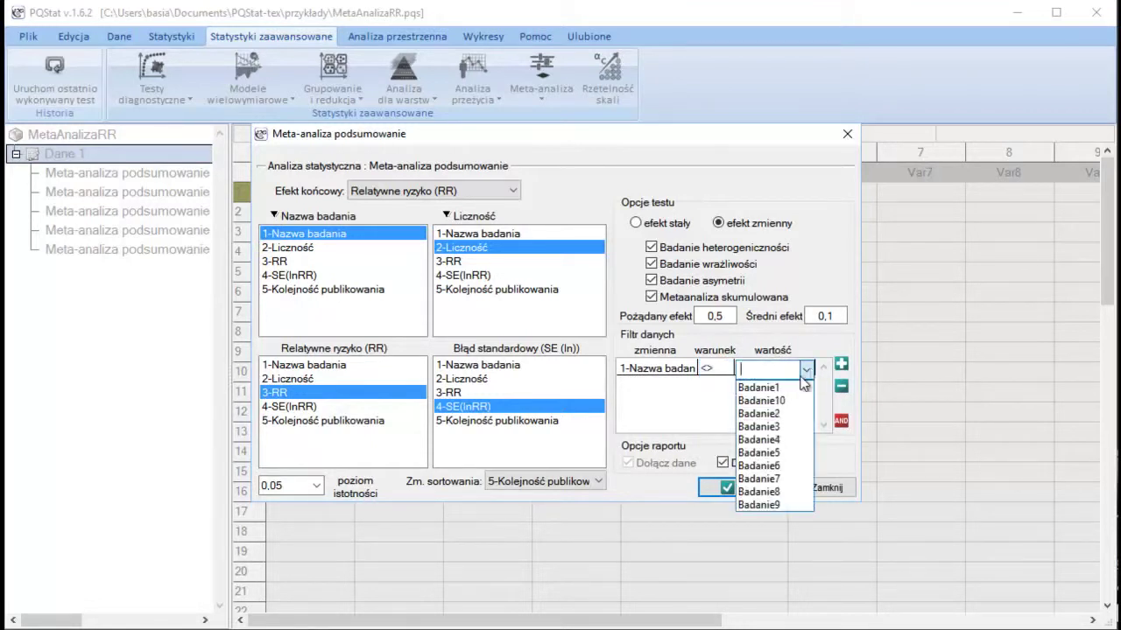
{"action": "left_click", "coordinate": [790, 427]}
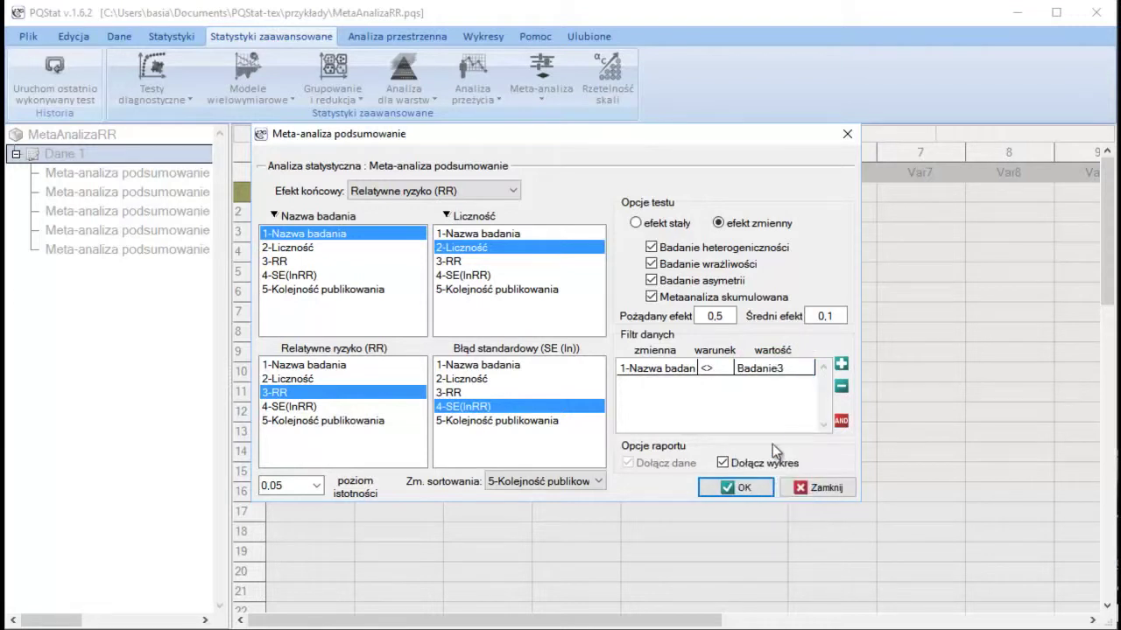
{"action": "left_click", "coordinate": [735, 487]}
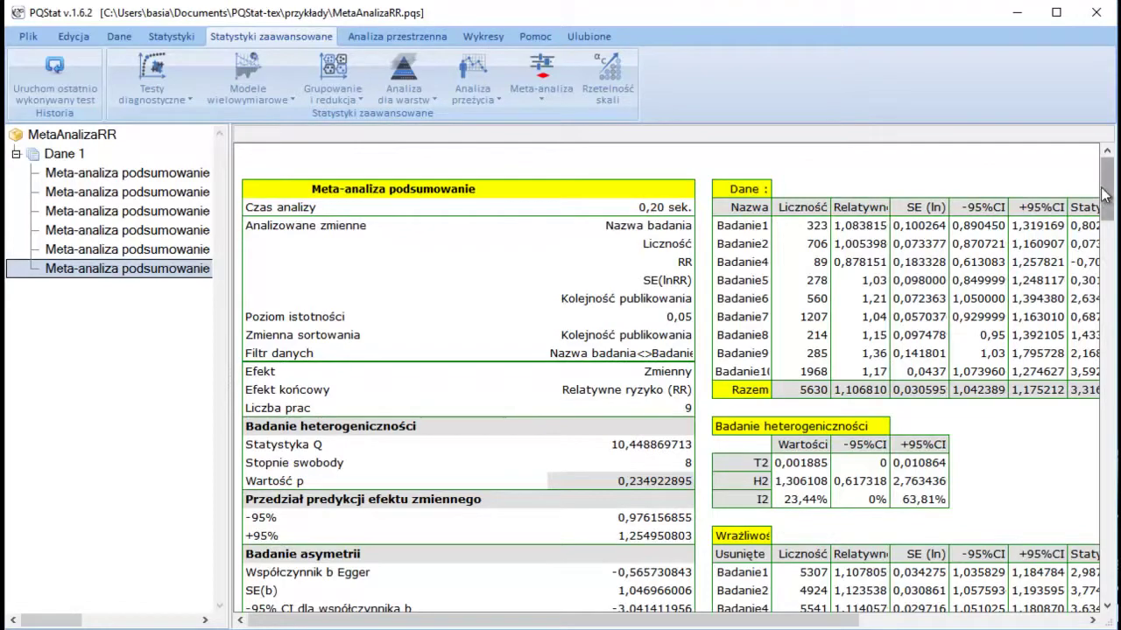
{"action": "mouse_move", "coordinate": [1107, 191]}
{"action": "left_mouse_down"}
{"action": "mouse_move", "coordinate": [1110, 484]}
{"action": "mouse_move", "coordinate": [1110, 212]}
{"action": "left_mouse_up"}
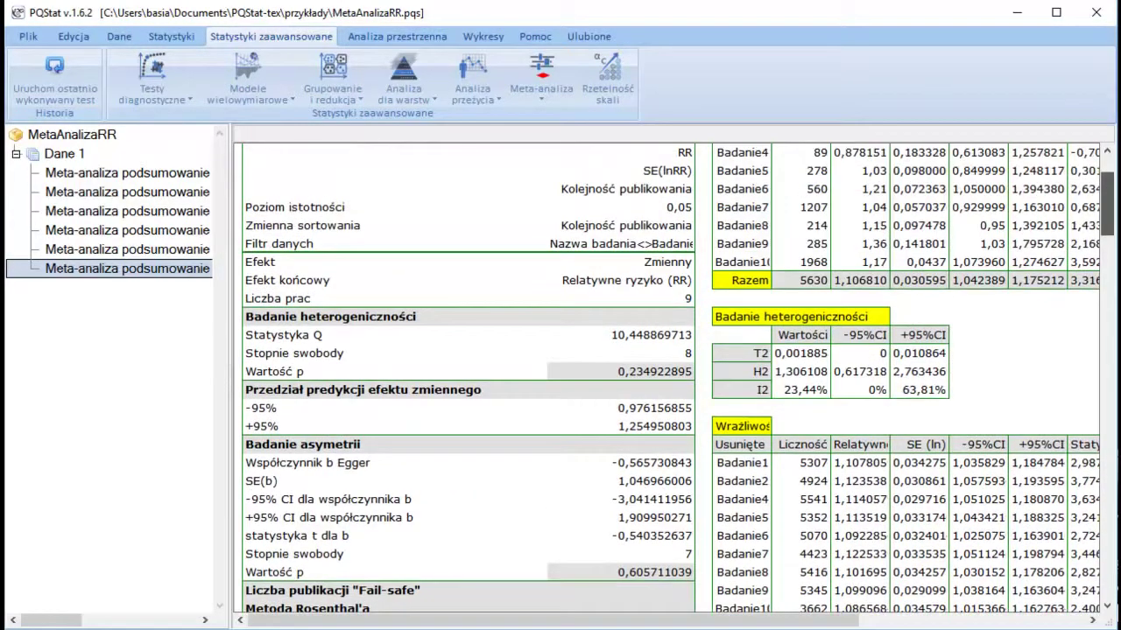